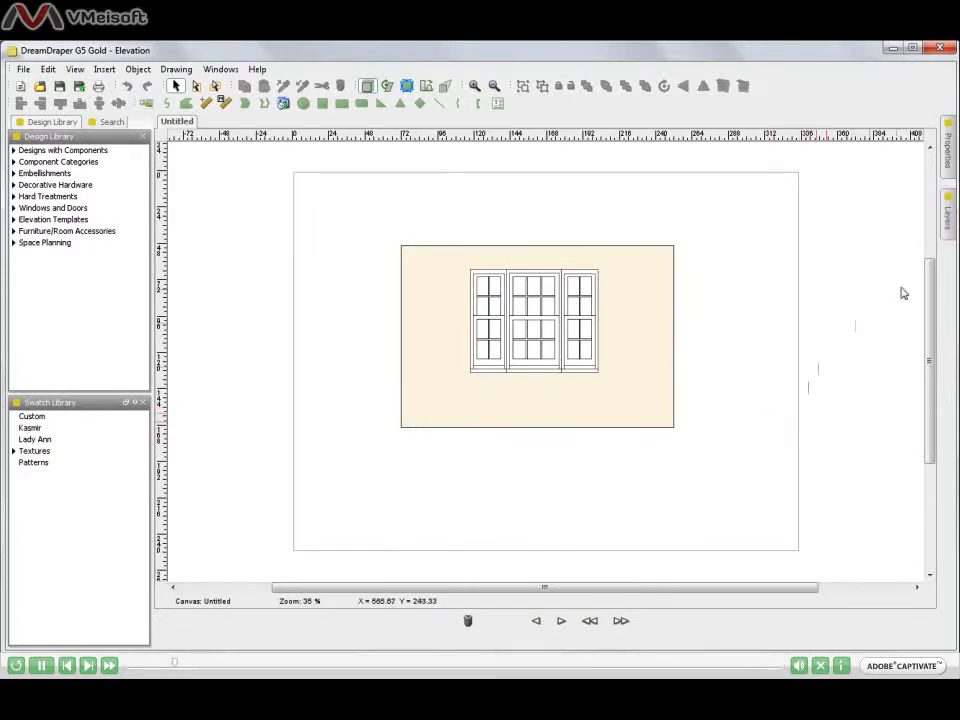
Dock the list of layers beside the drawing and make Layer 2 the active layer
left_click(948, 218)
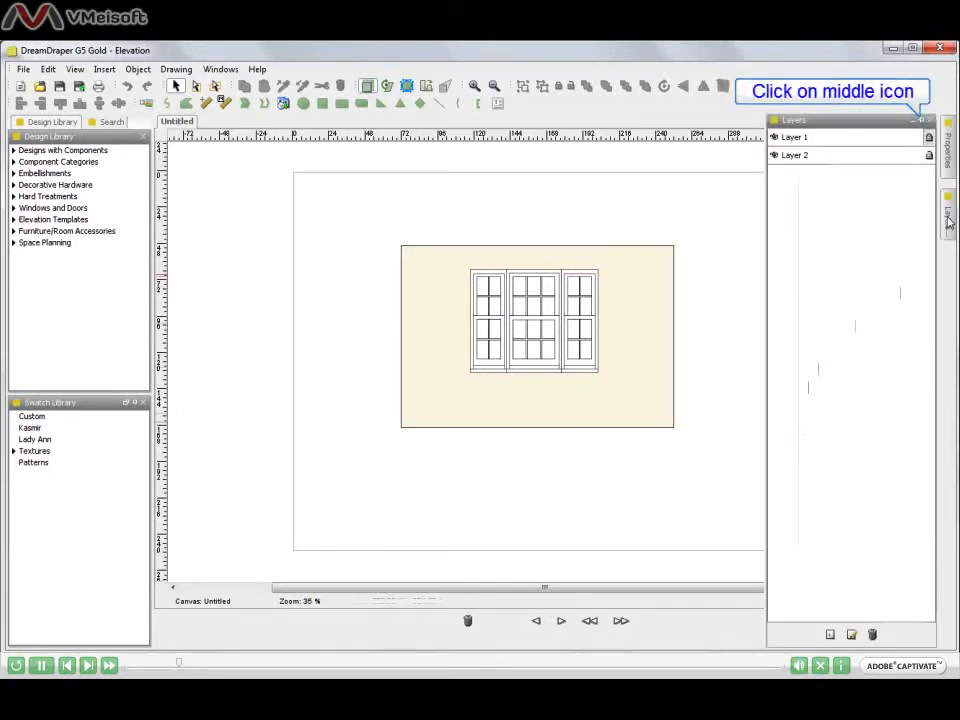
left_click(920, 121)
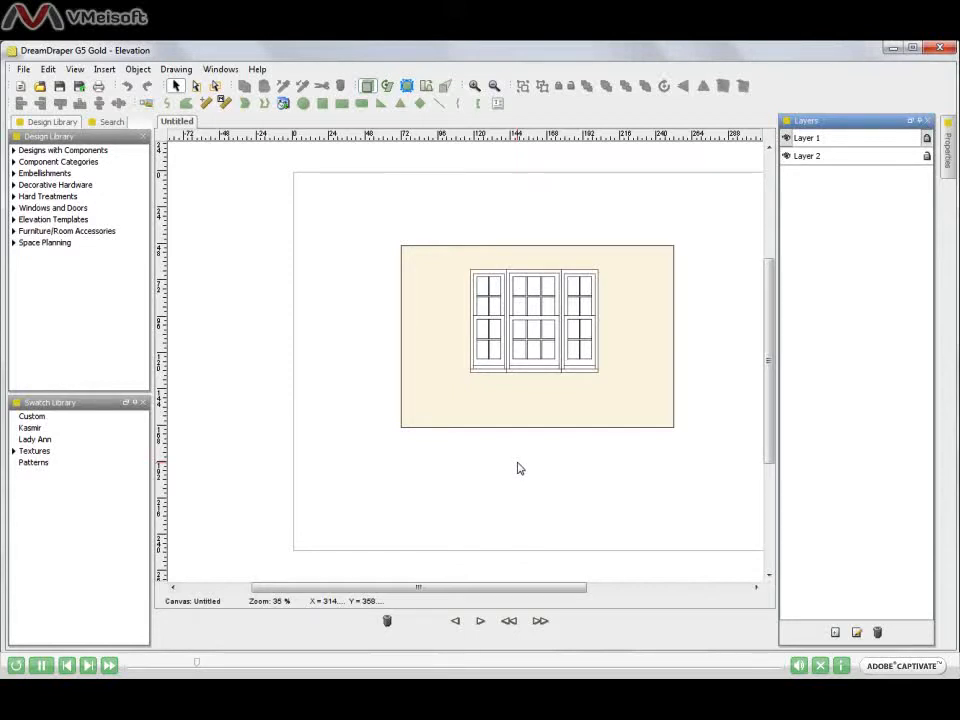
left_click(883, 157)
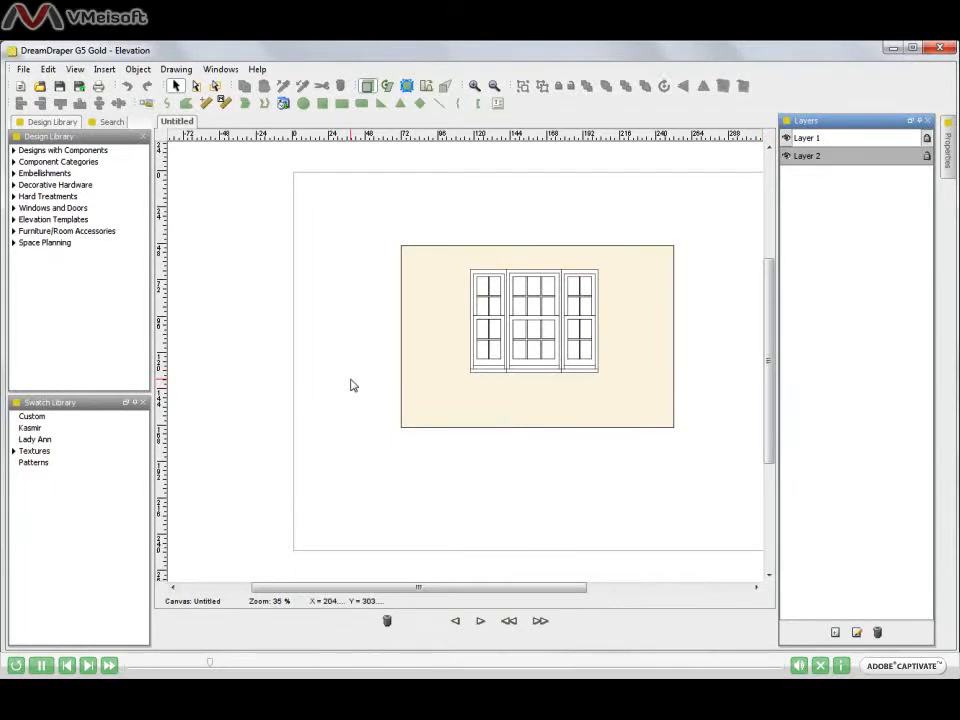
Select the MF Kingston design from the Empire / Kingston category of Swag Designs under Designs with Components
left_click(104, 139)
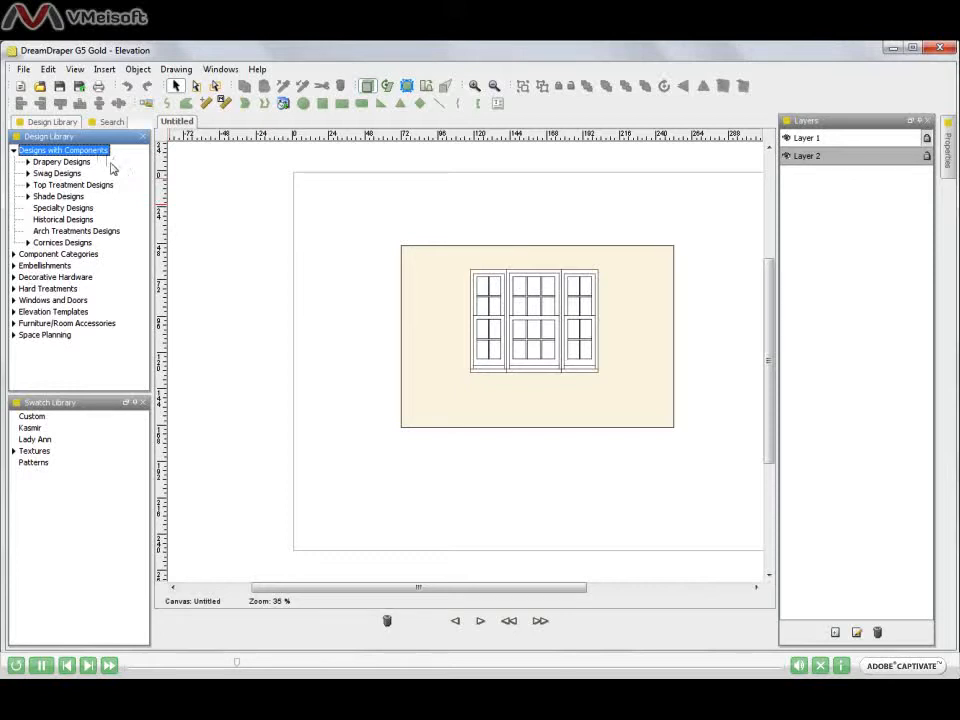
left_click(75, 174)
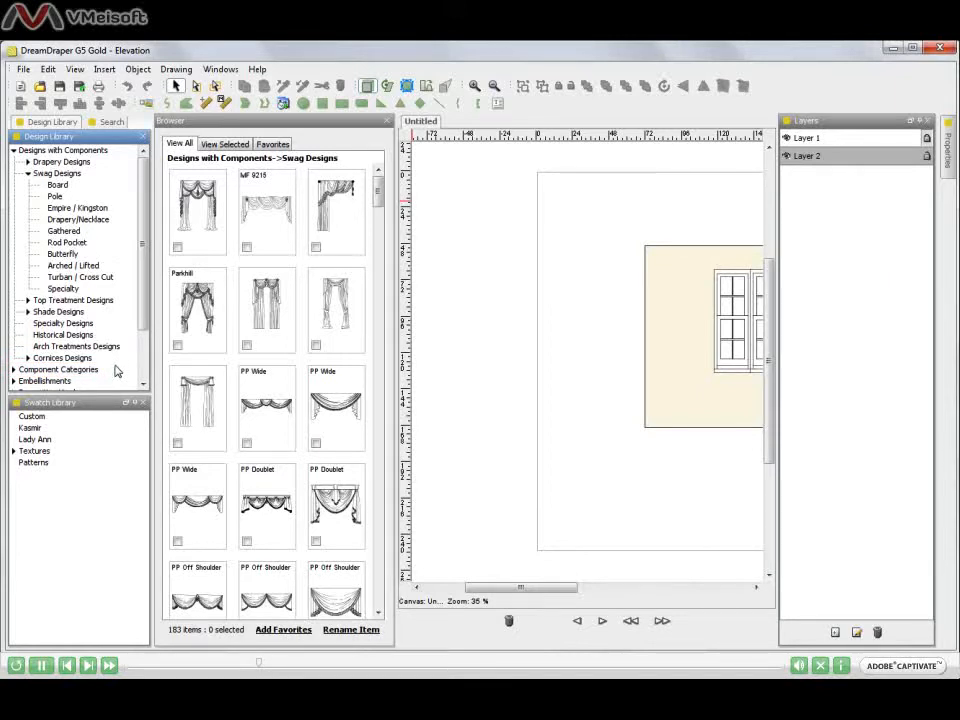
left_click(103, 207)
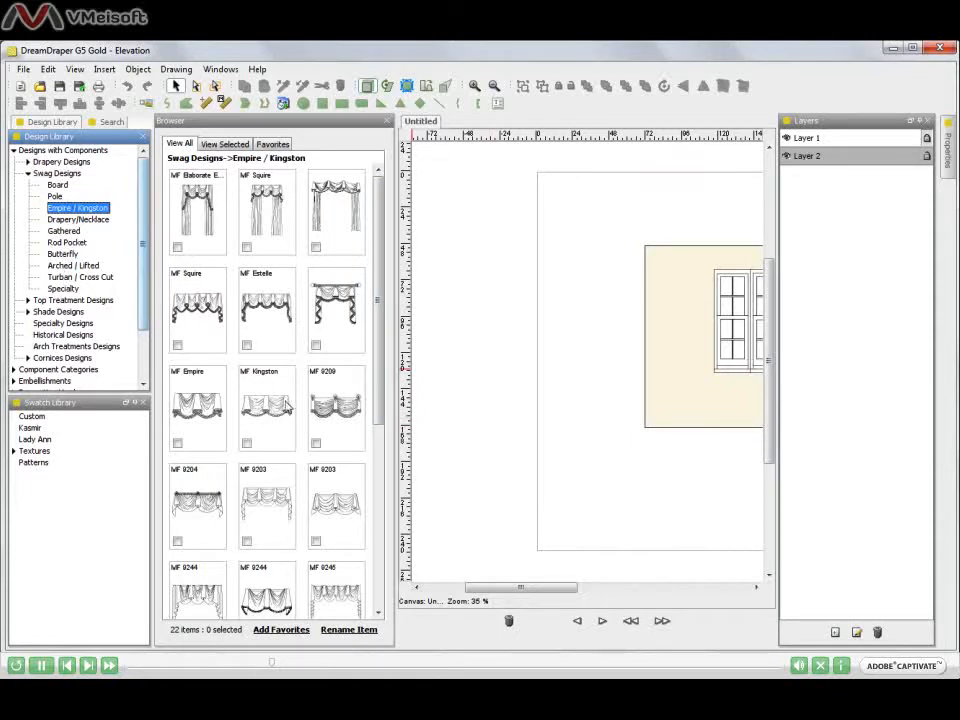
left_click(270, 420)
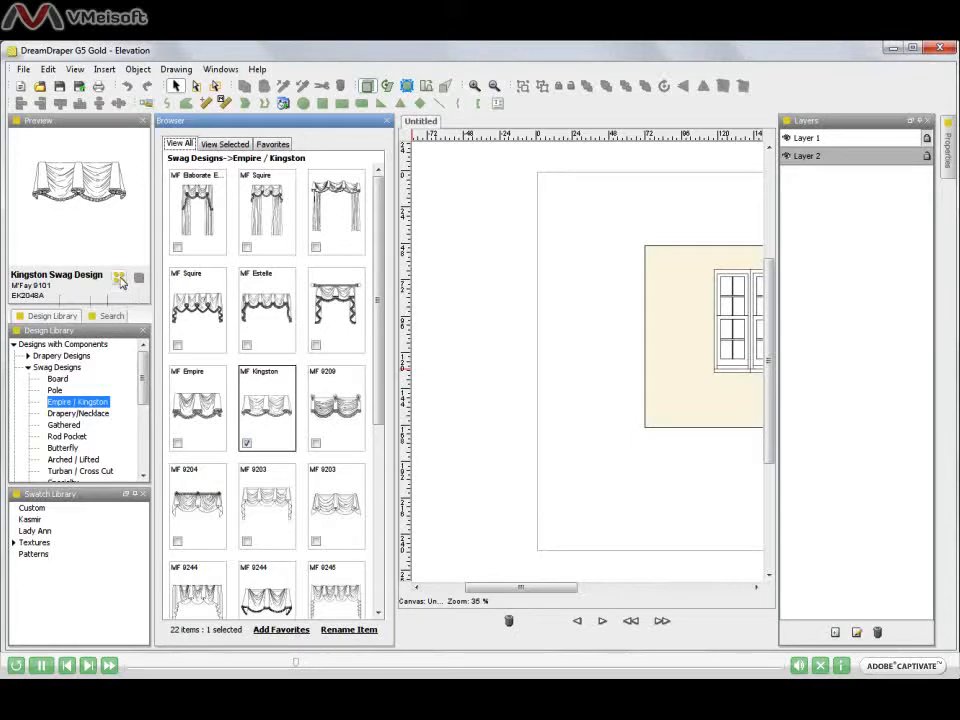
Show the components of the Kingston Swag Design, place the complete design on the canvas beside the wall, and close the browser
left_click(119, 279)
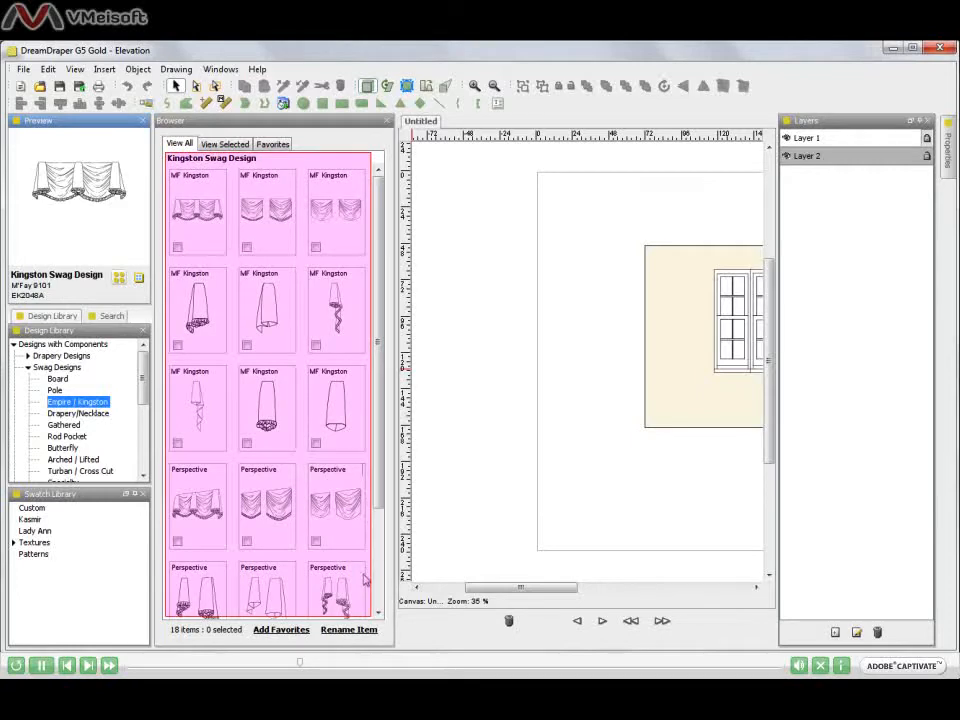
left_click_drag(379, 441, 372, 326)
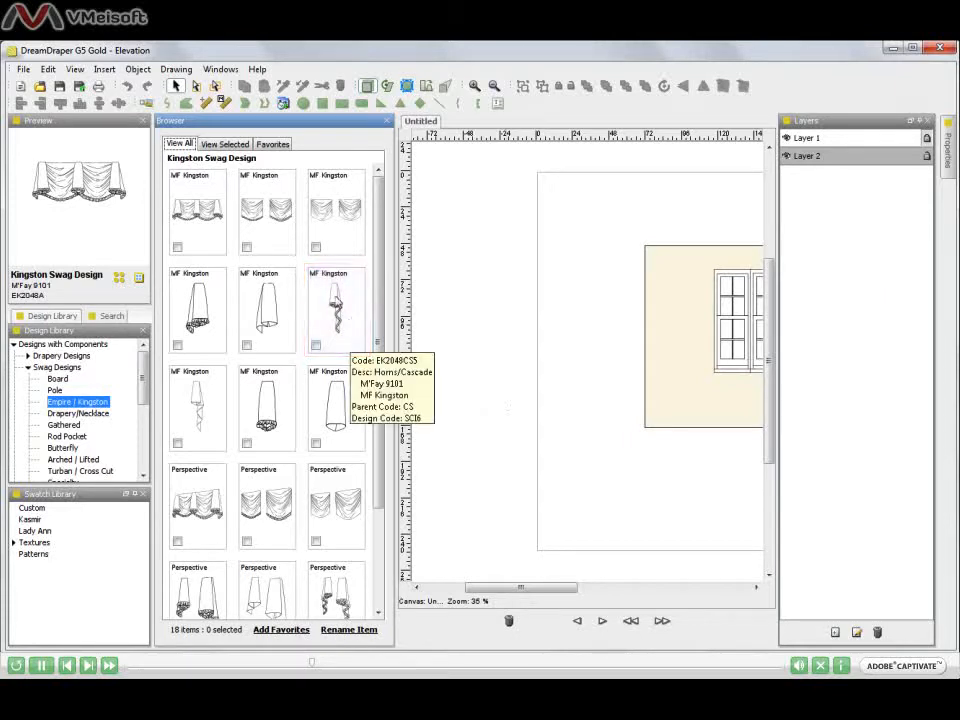
left_click_drag(68, 141, 585, 284)
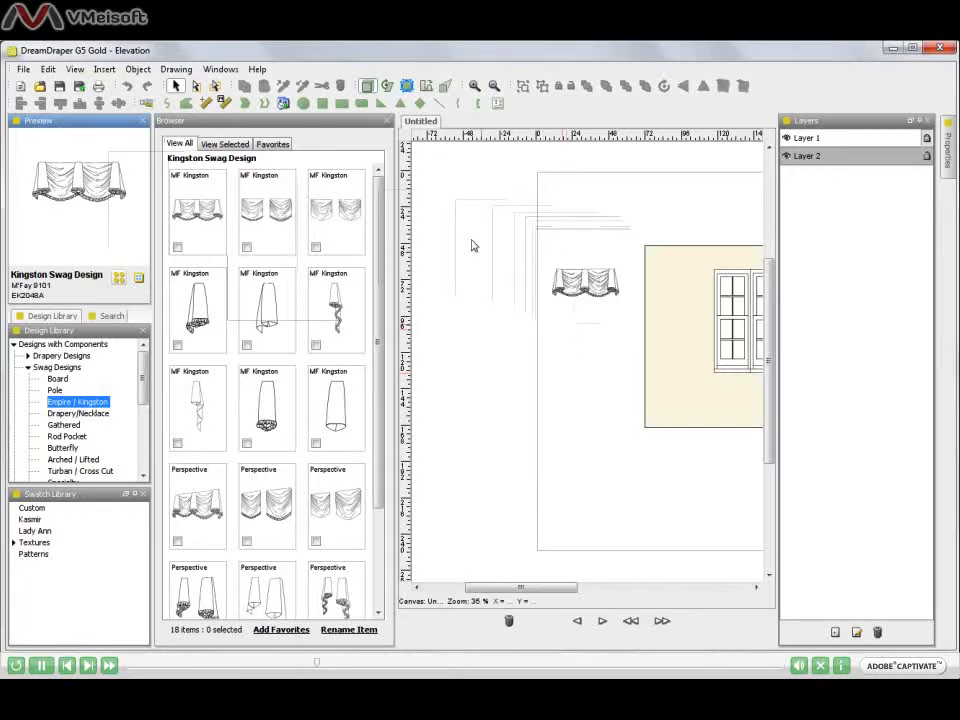
left_click(388, 121)
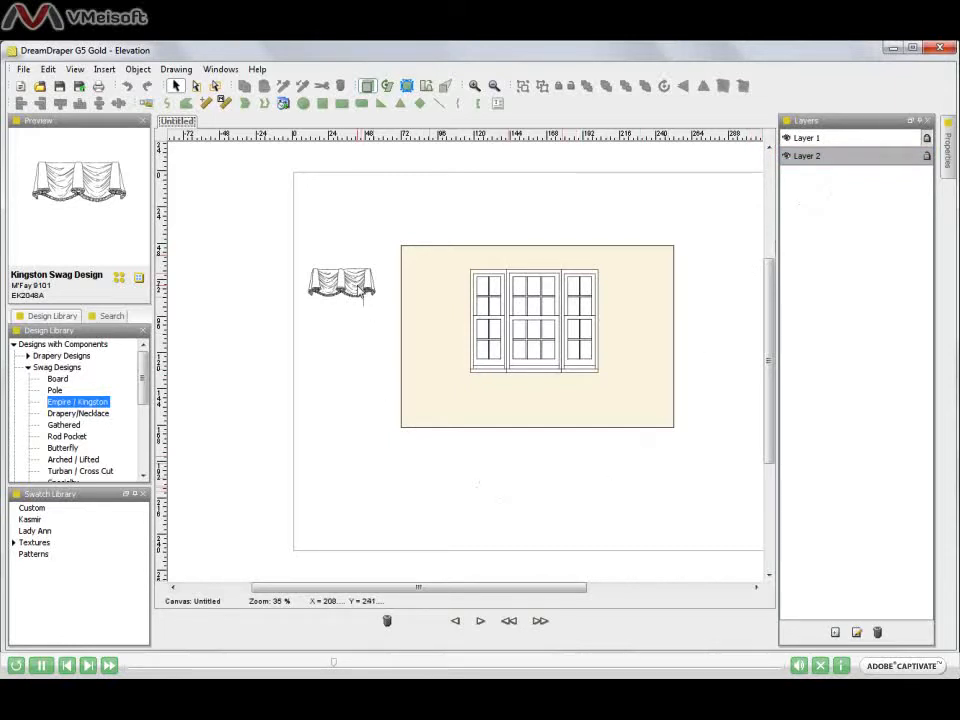
Select the placed Kingston swag and enlarge the view of it to 150%
left_click(342, 283)
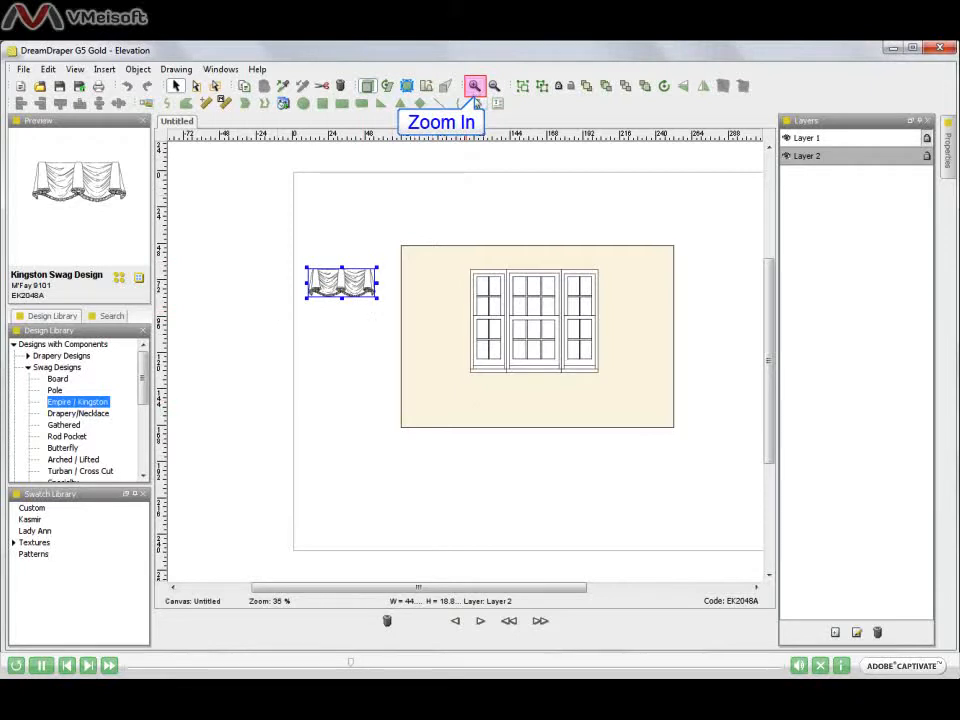
left_click(474, 86)
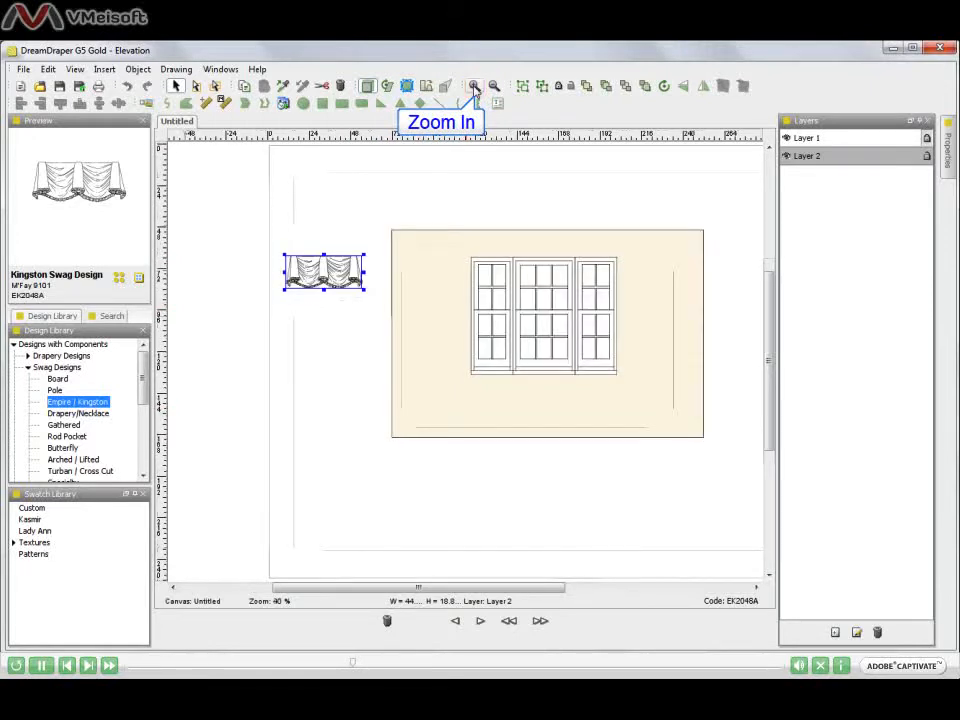
left_click(475, 87)
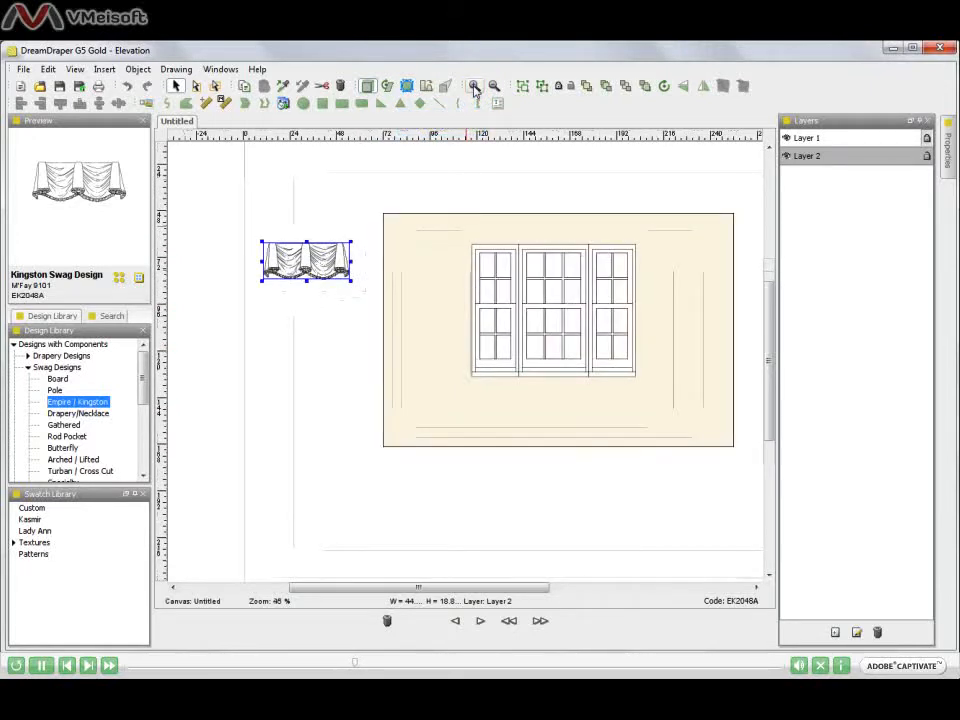
left_click(474, 87)
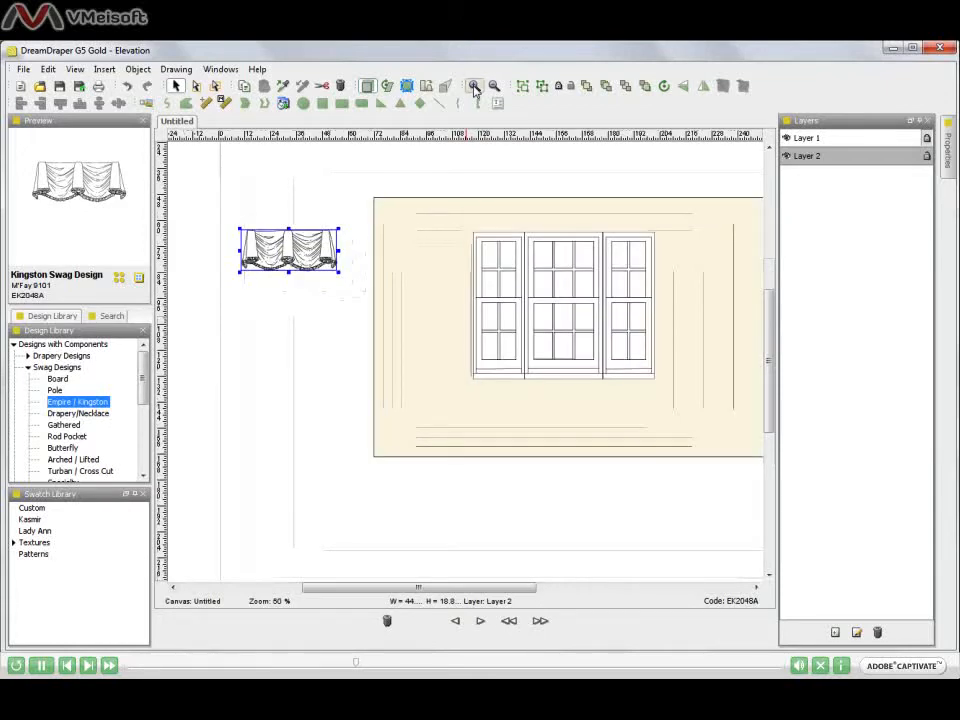
left_click(474, 87)
left_click(474, 87)
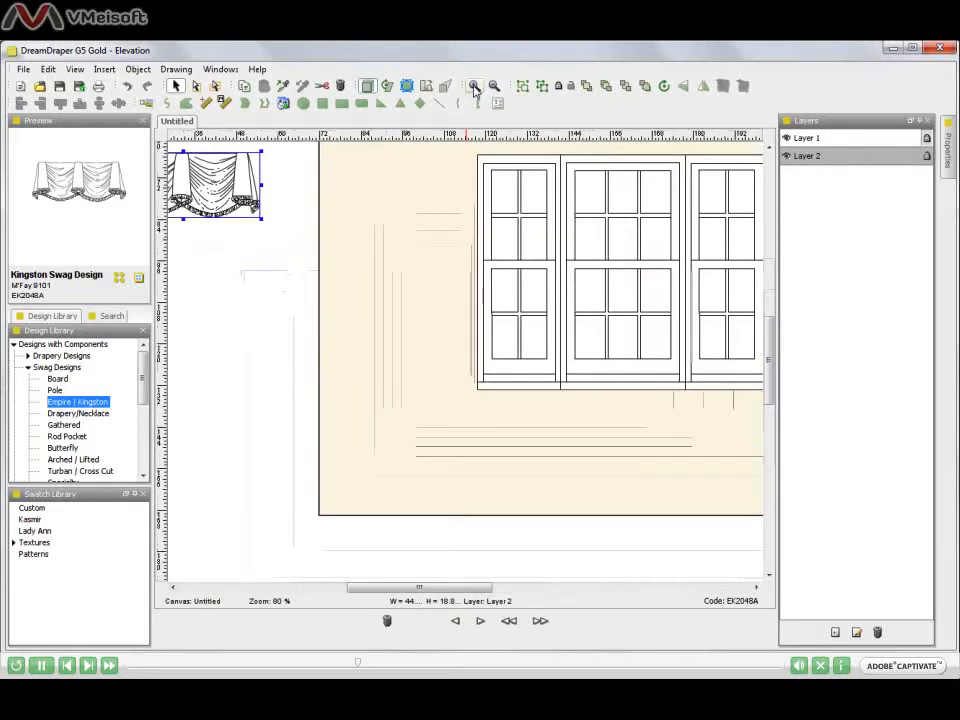
left_click_drag(478, 592, 446, 592)
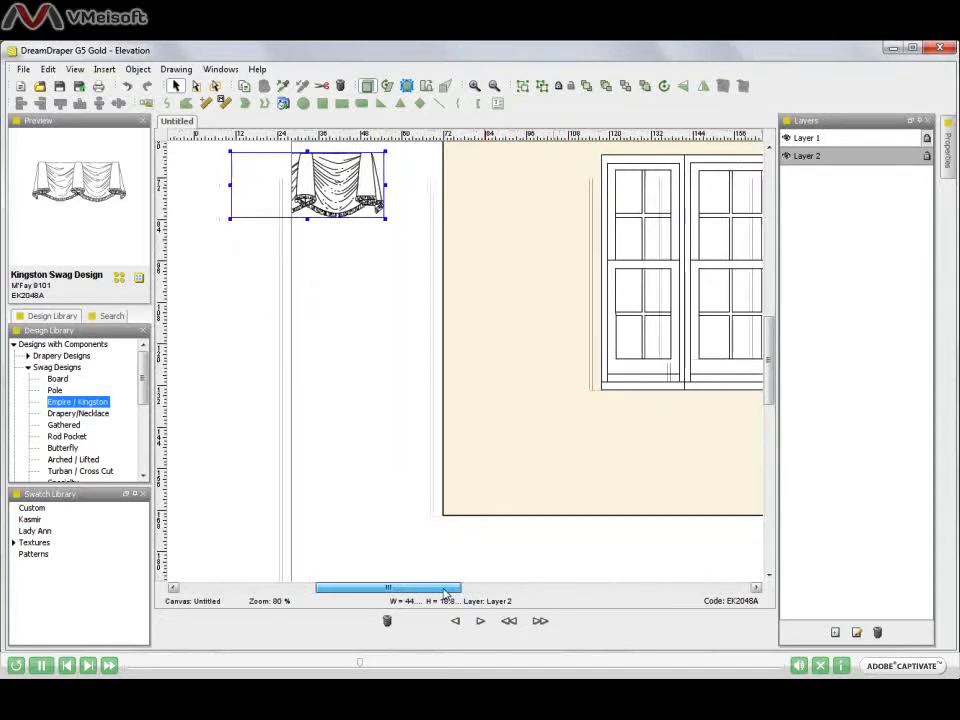
scroll(431, 490, "up", 3)
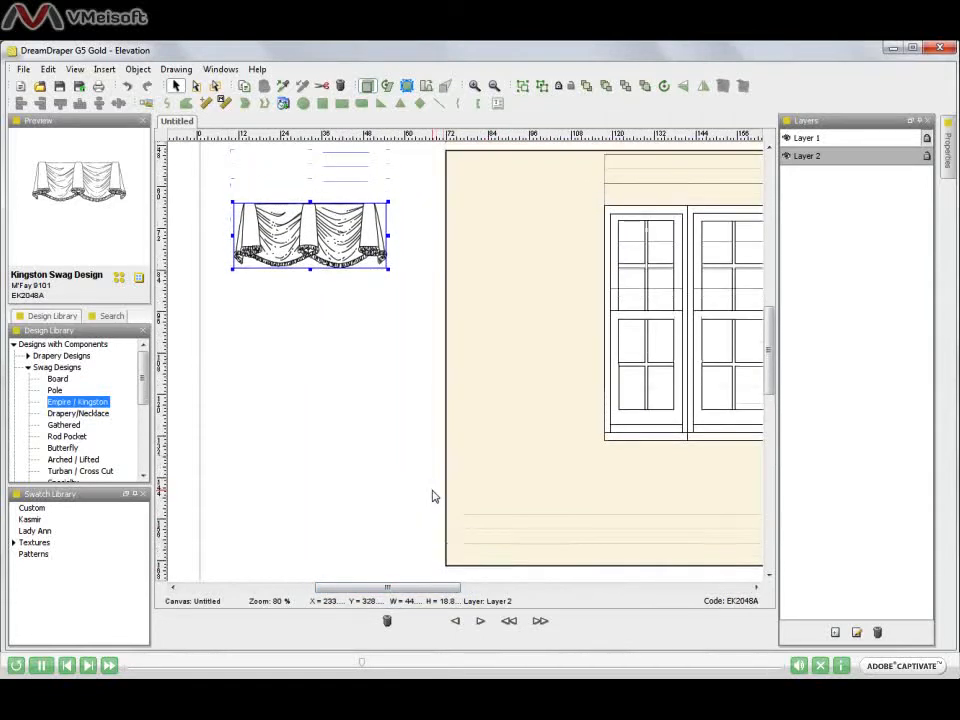
left_click(474, 87)
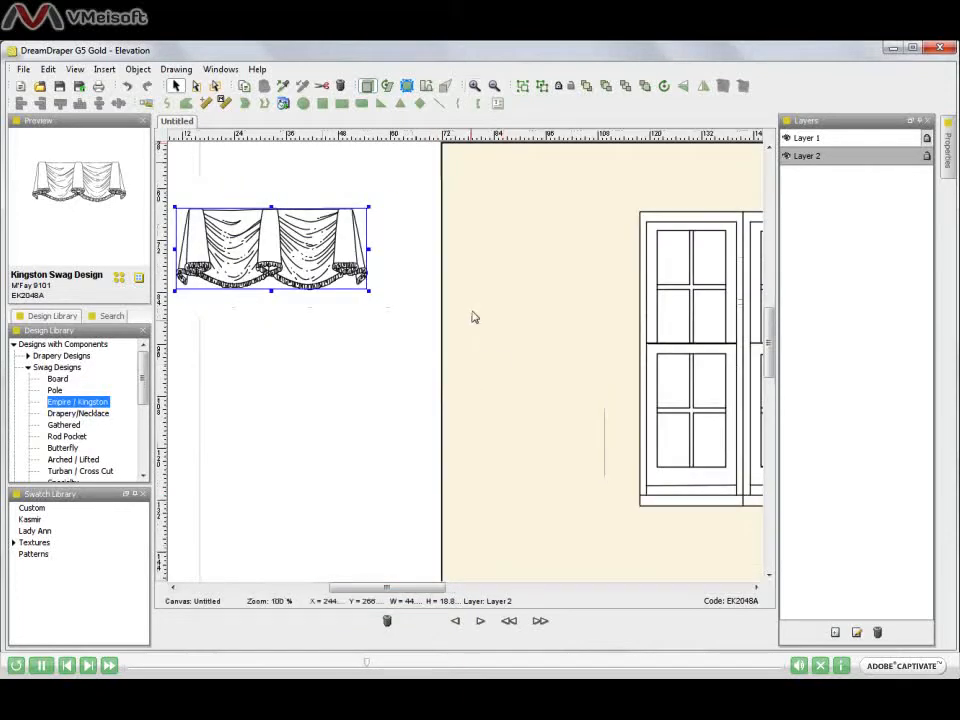
left_click(474, 87)
left_click_drag(387, 587, 364, 587)
scroll(452, 518, "up", 3)
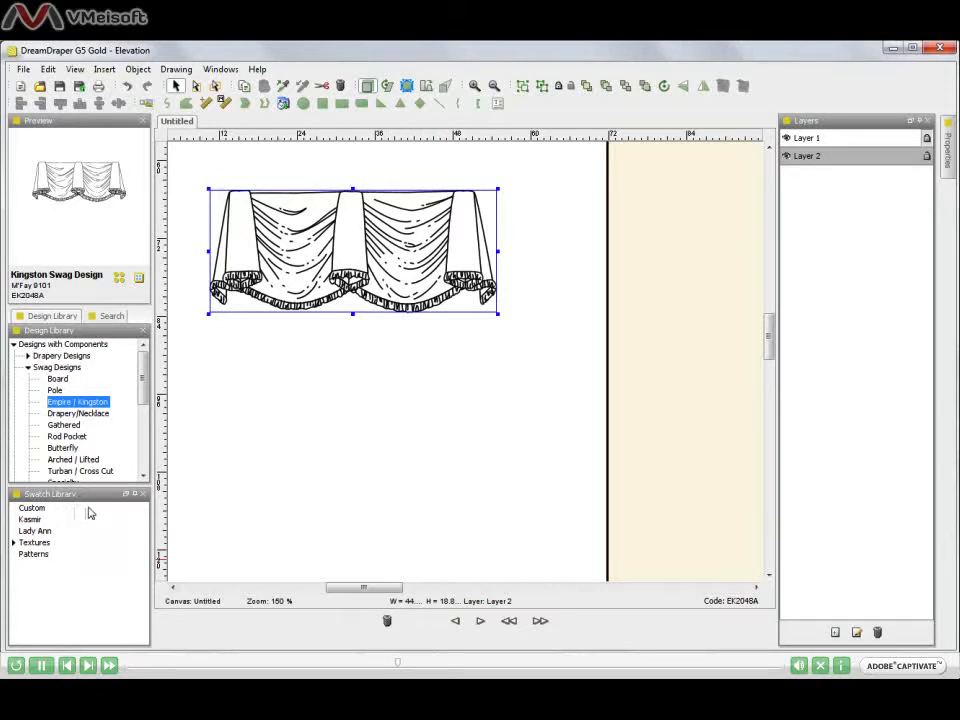
Apply the Kasmir fabric Wilkes Linen (BK 1140 SW 30) to the selected swag and close the swatch browser
left_click(38, 520)
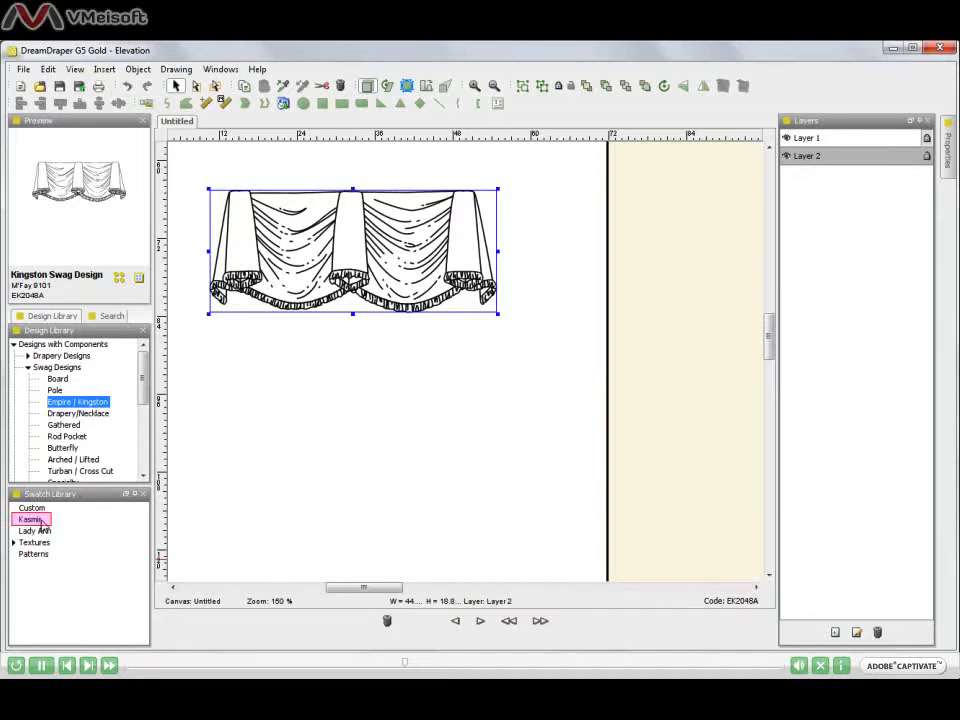
double_click(34, 520)
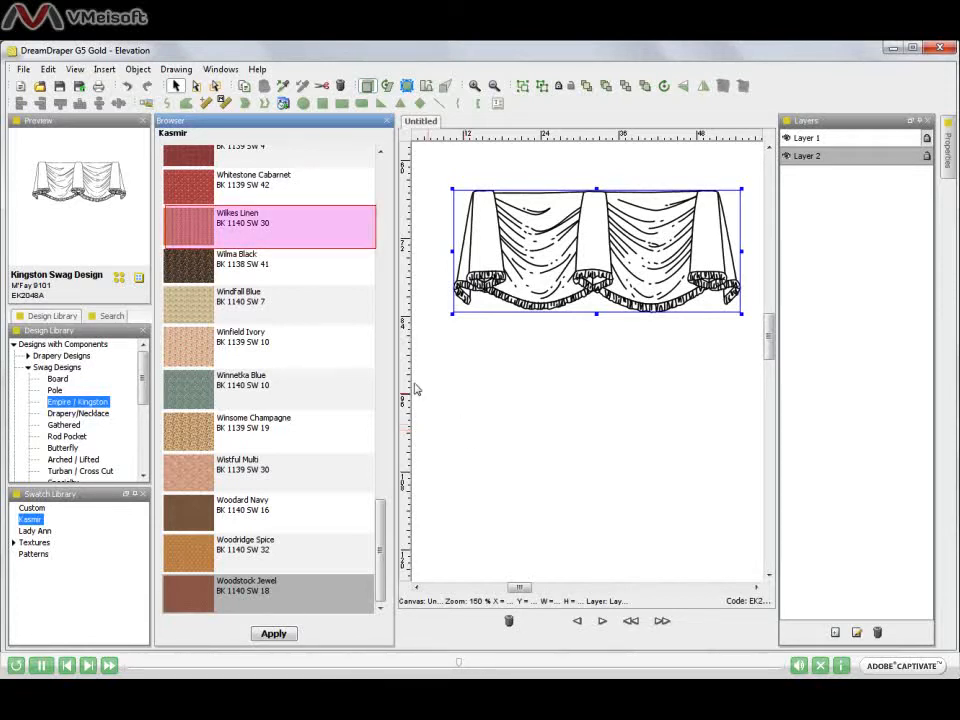
left_click(281, 232)
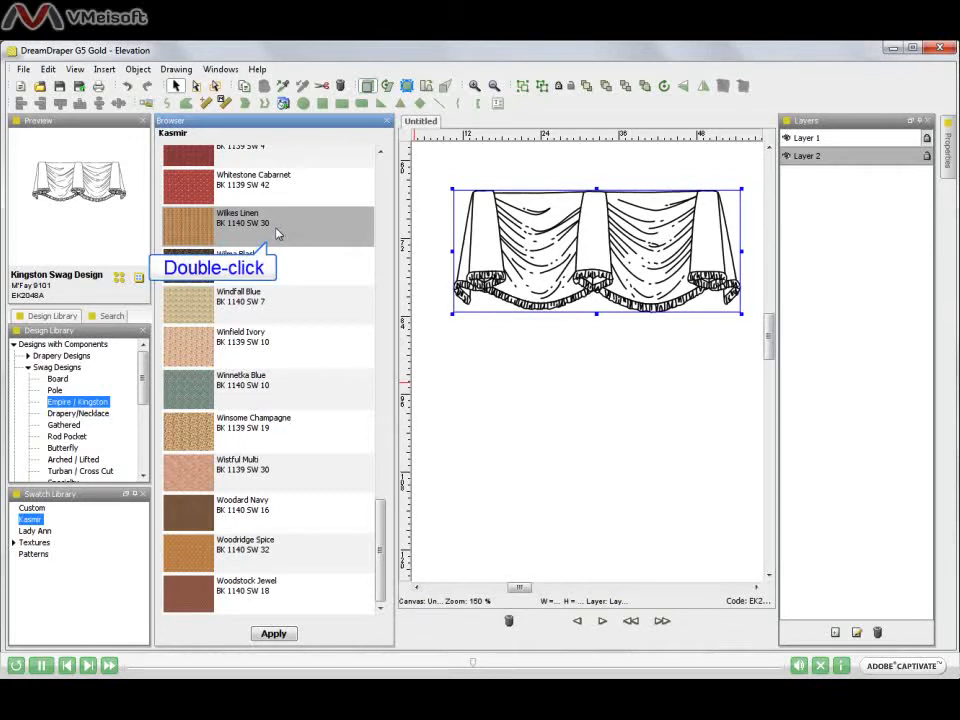
double_click(278, 234)
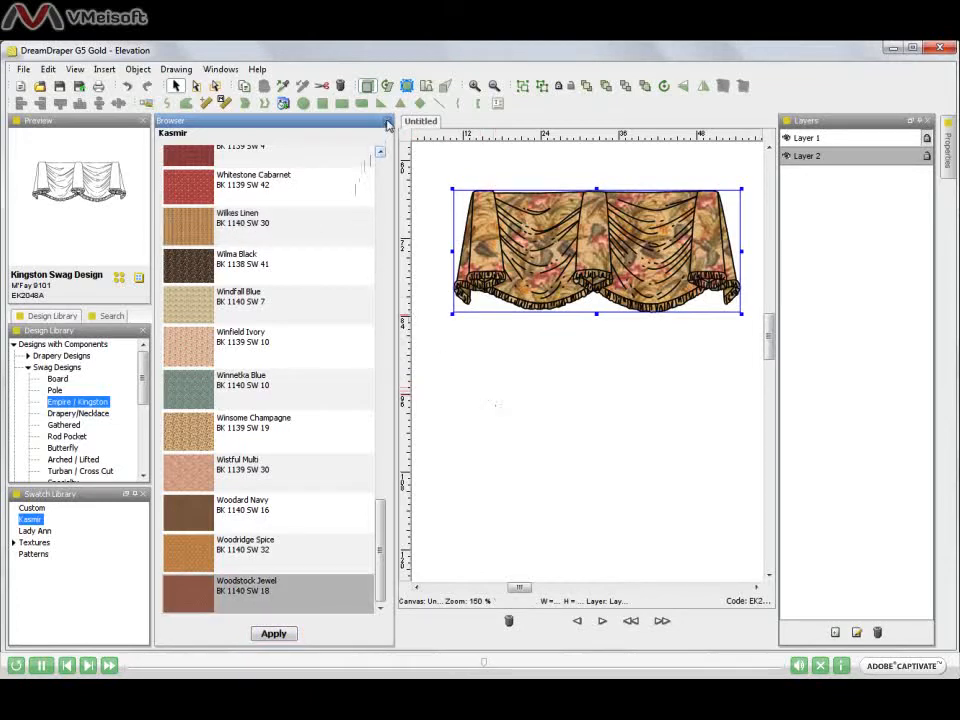
left_click(388, 124)
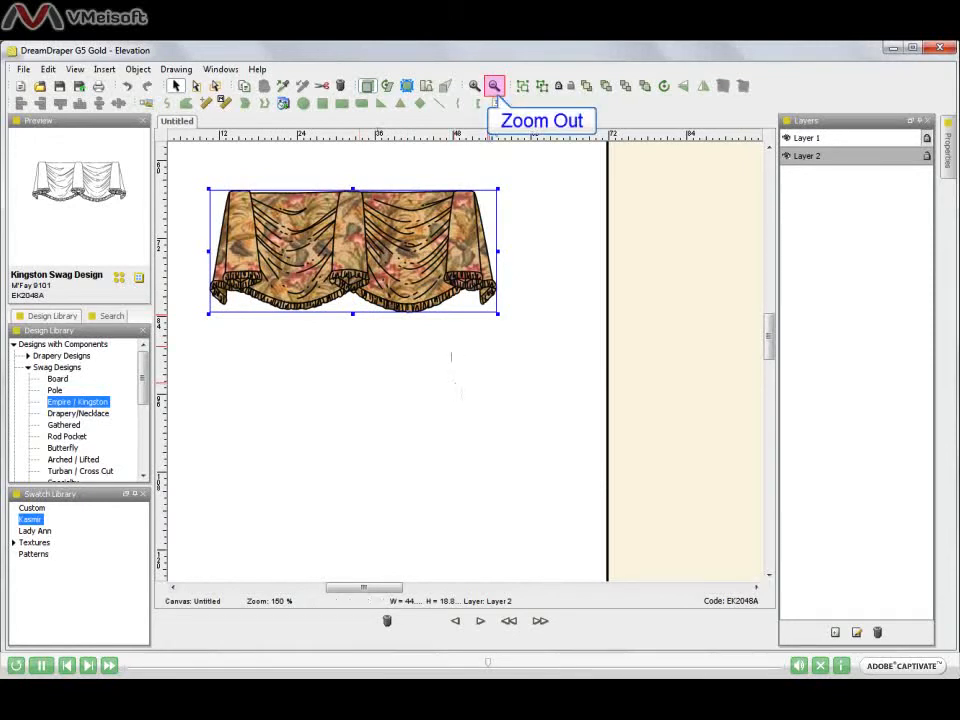
Move the fabric-covered swag slightly closer to the wall, keeping it in the blank area beside the wall at 100% view
left_click(494, 86)
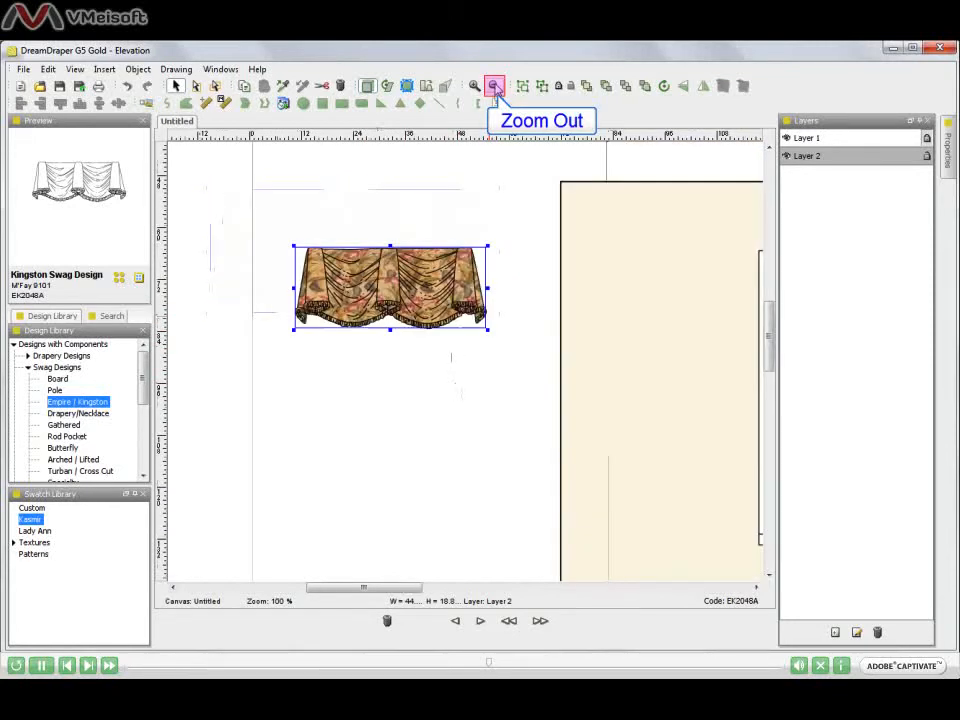
left_click(494, 86)
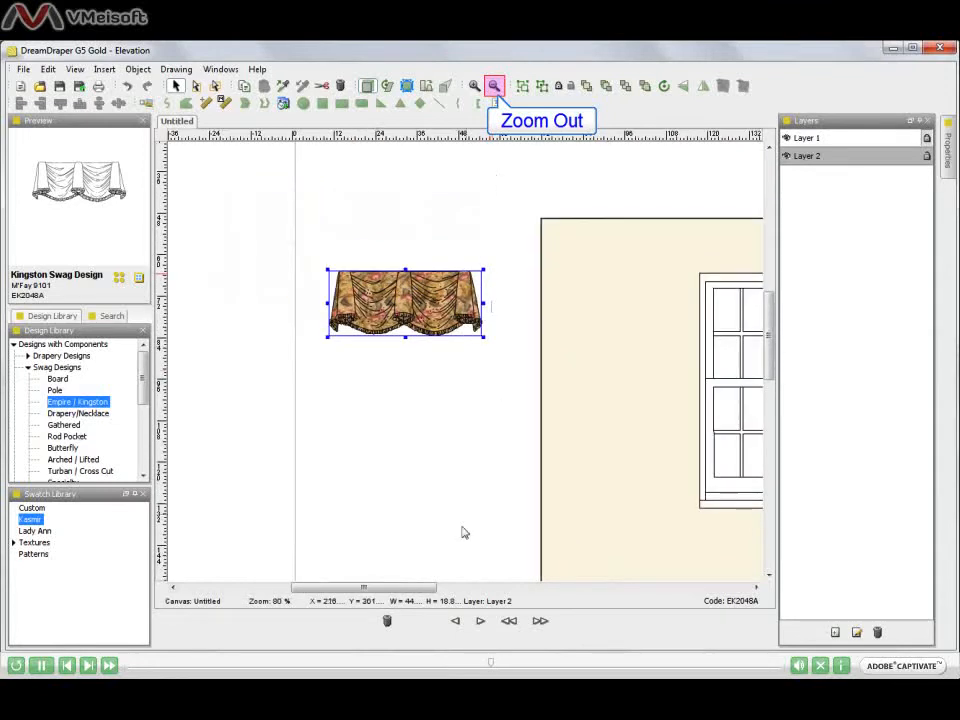
left_click_drag(426, 594, 459, 592)
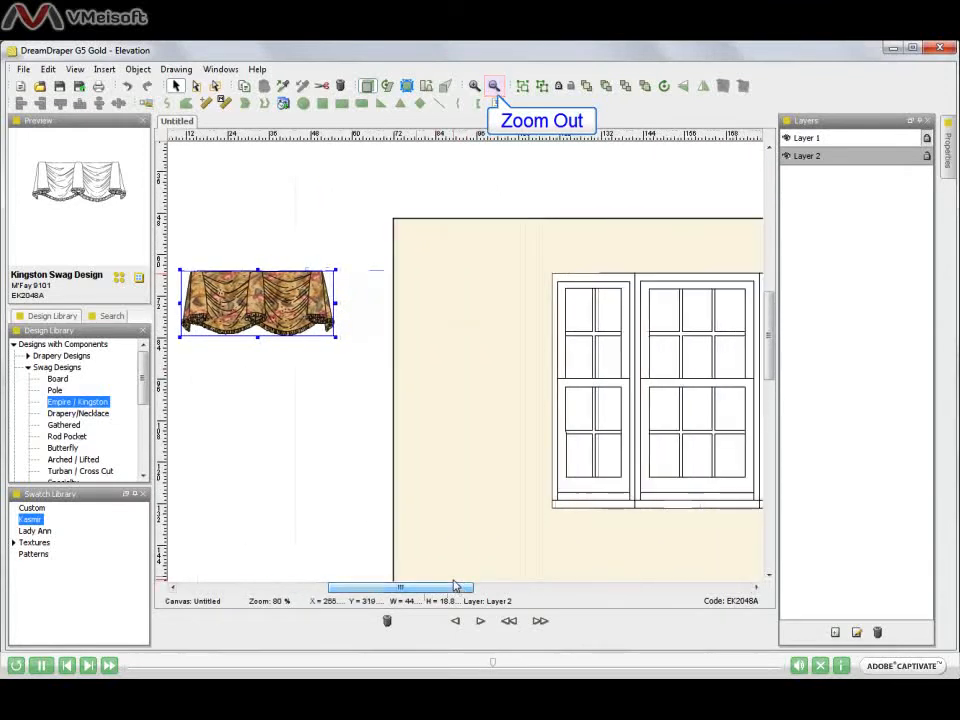
left_click(494, 86)
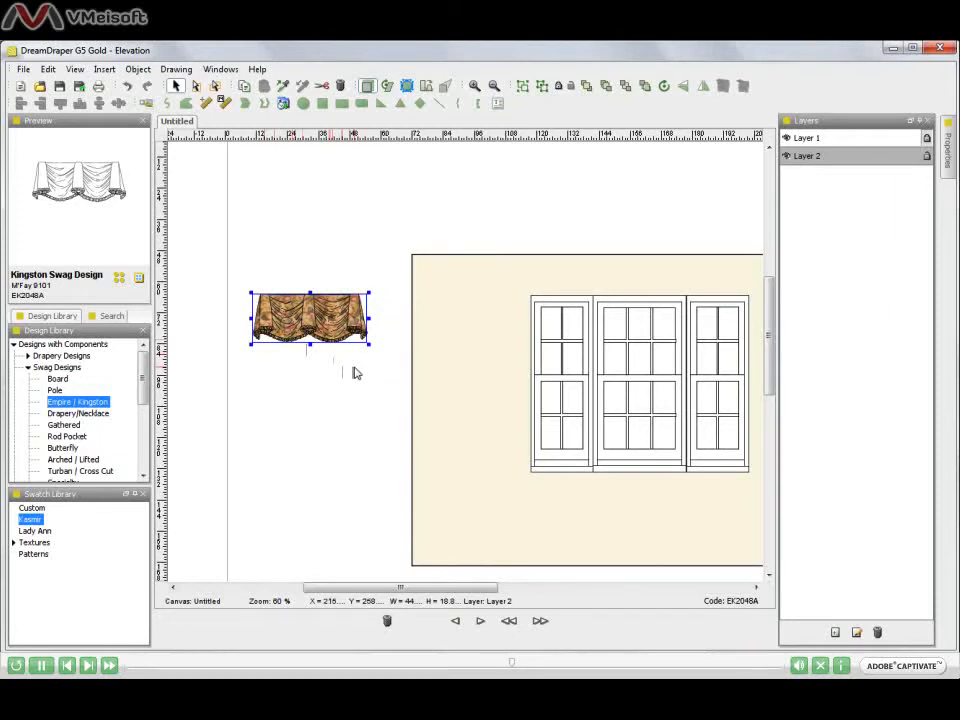
left_click(474, 88)
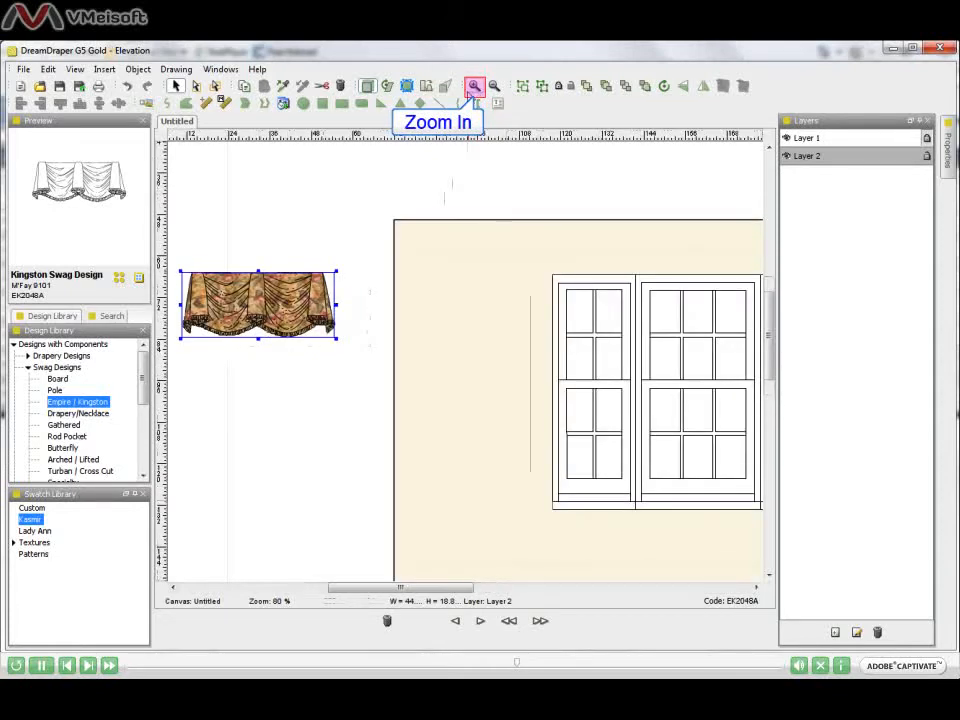
left_click(472, 89)
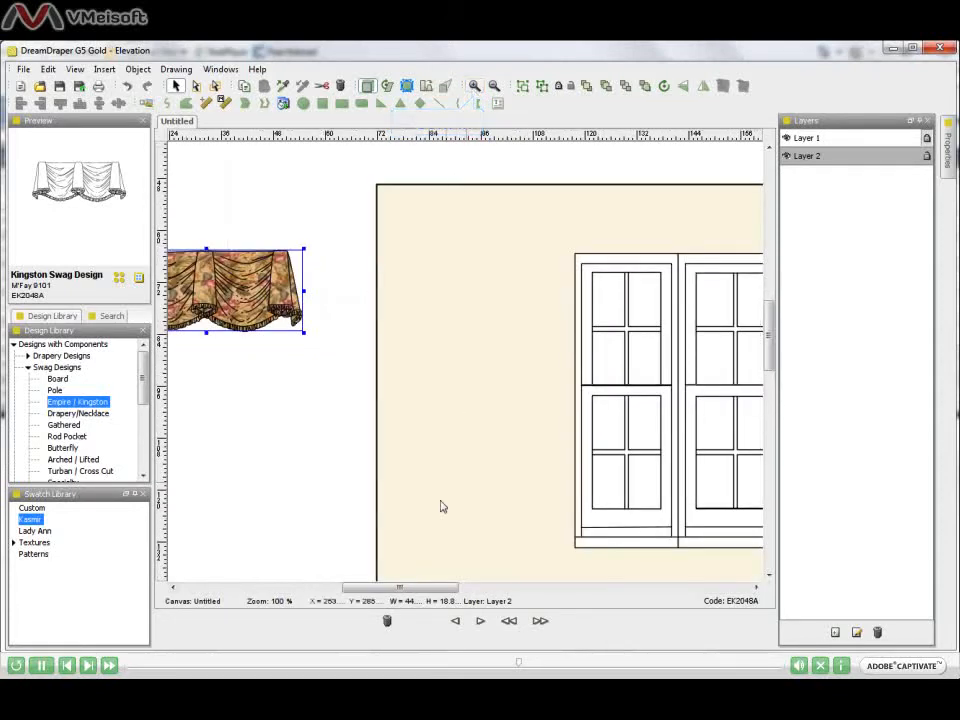
left_click_drag(428, 587, 403, 590)
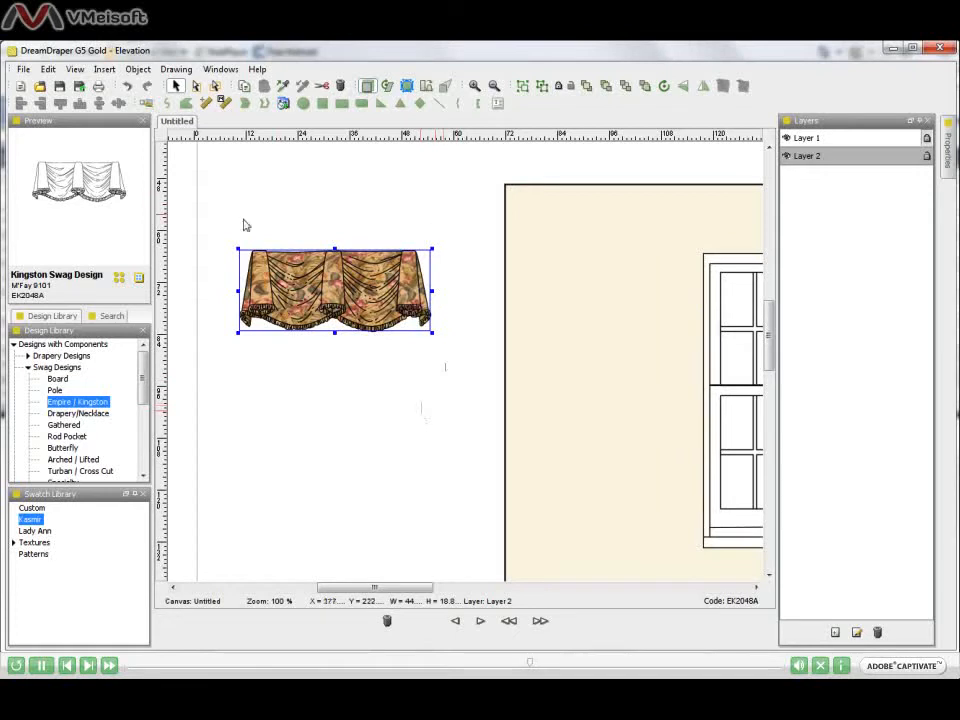
left_click_drag(302, 276, 346, 238)
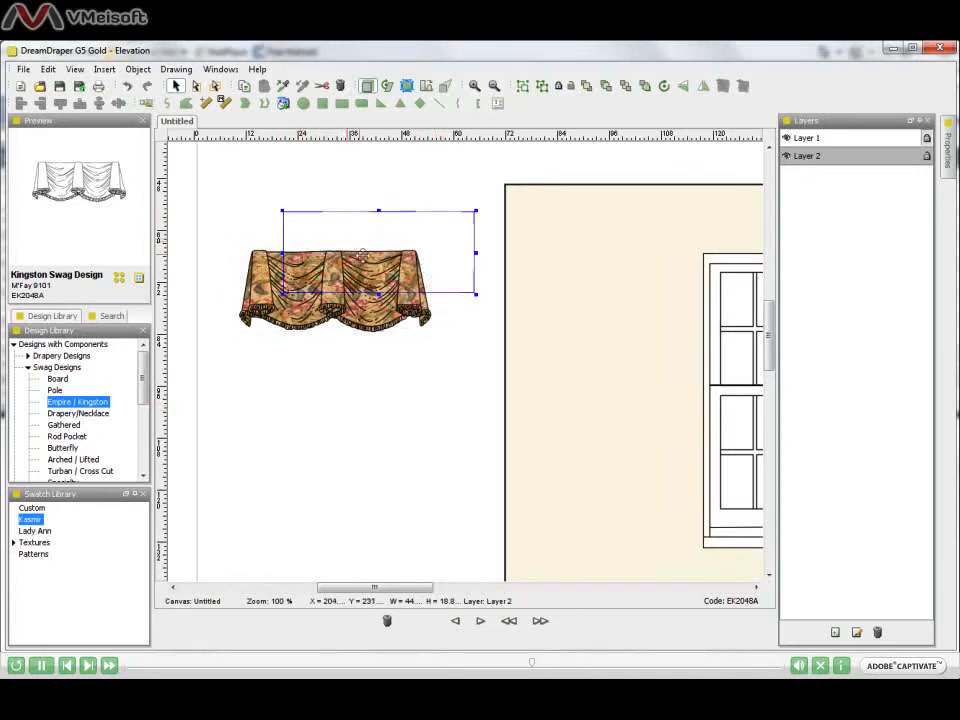
left_click_drag(407, 241, 377, 282)
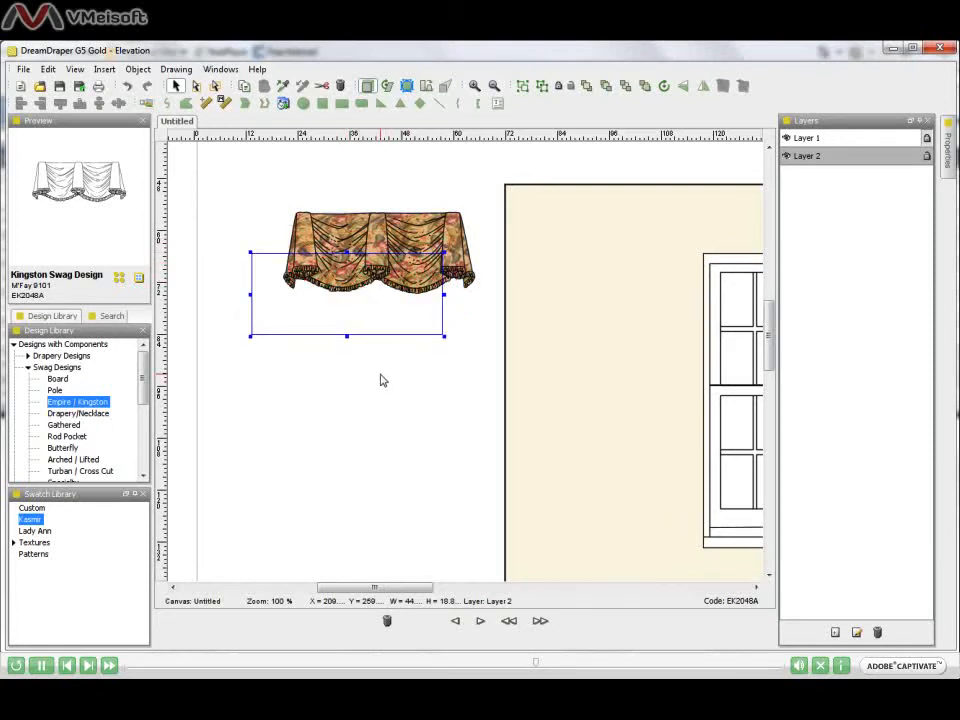
left_click_drag(373, 302, 403, 330)
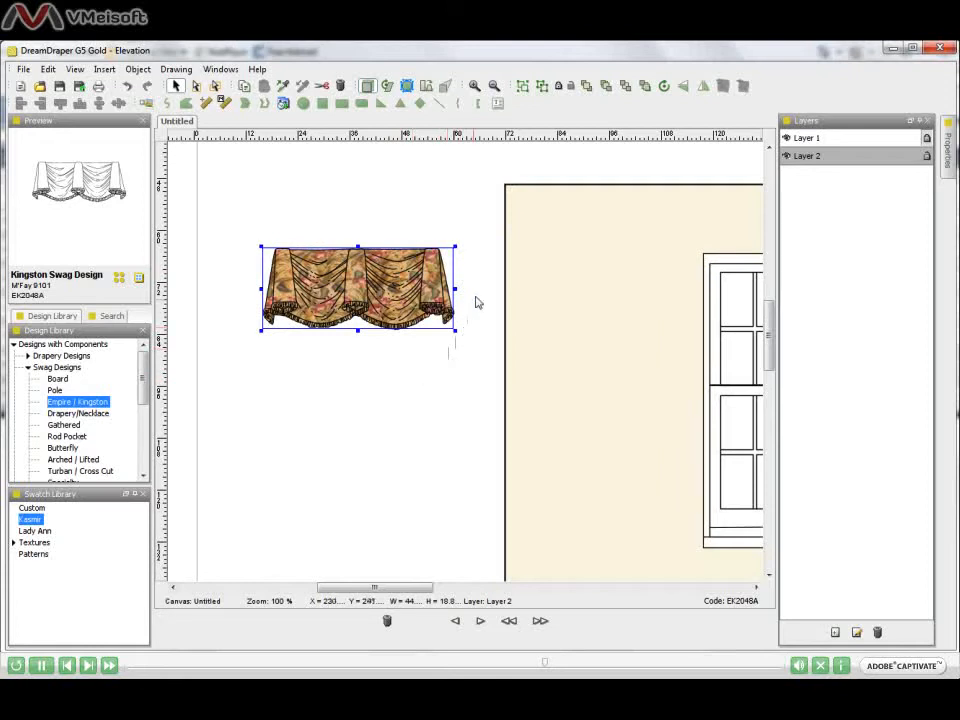
Ungroup the Kingston swag design into its separate components and clear the selection
left_click(542, 87)
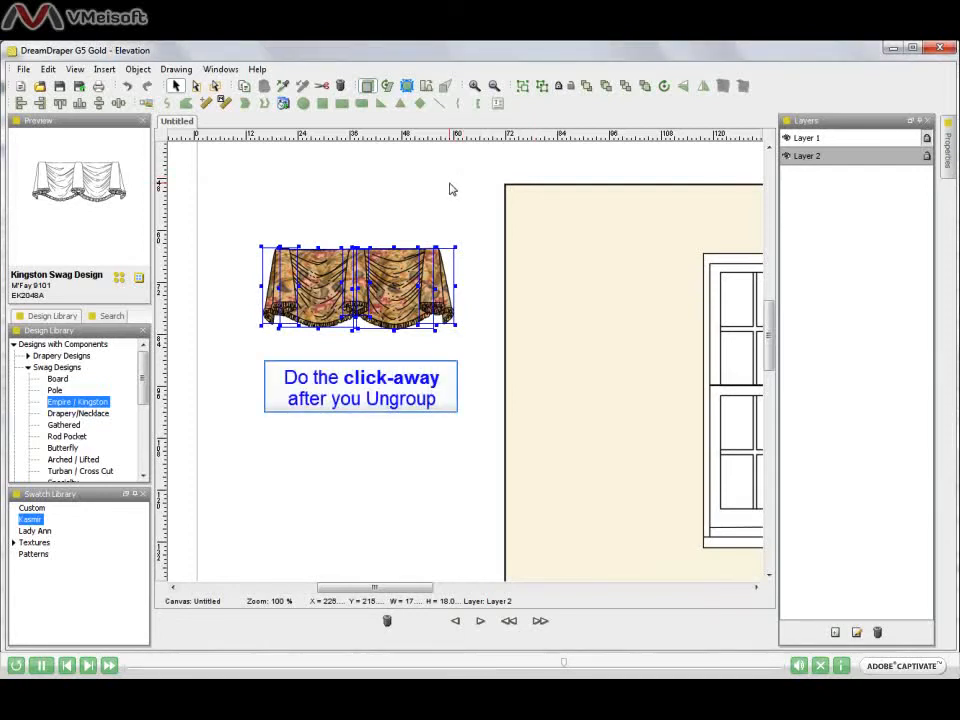
left_click(393, 188)
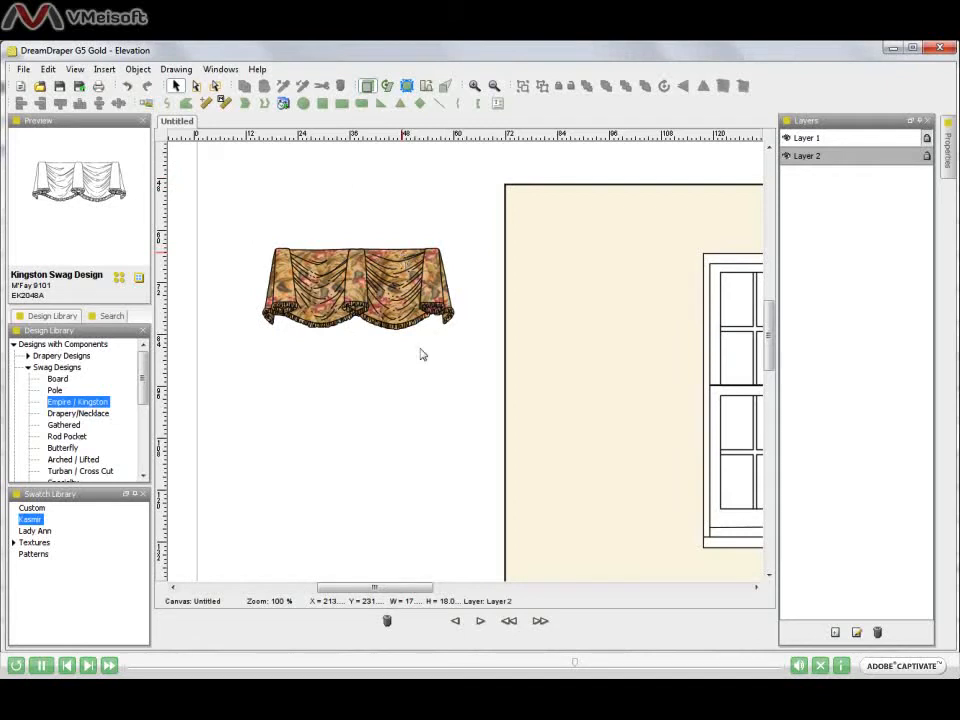
Try selecting the second swag alone and all the treatment's components together, clearing the selection each time
left_click(403, 262)
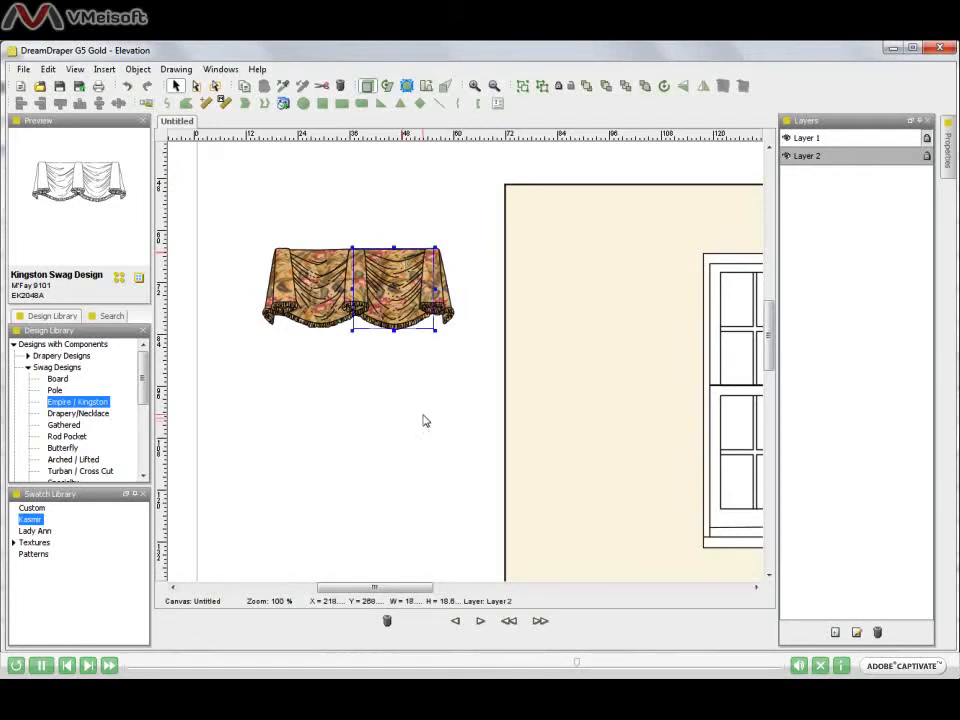
left_click(403, 394)
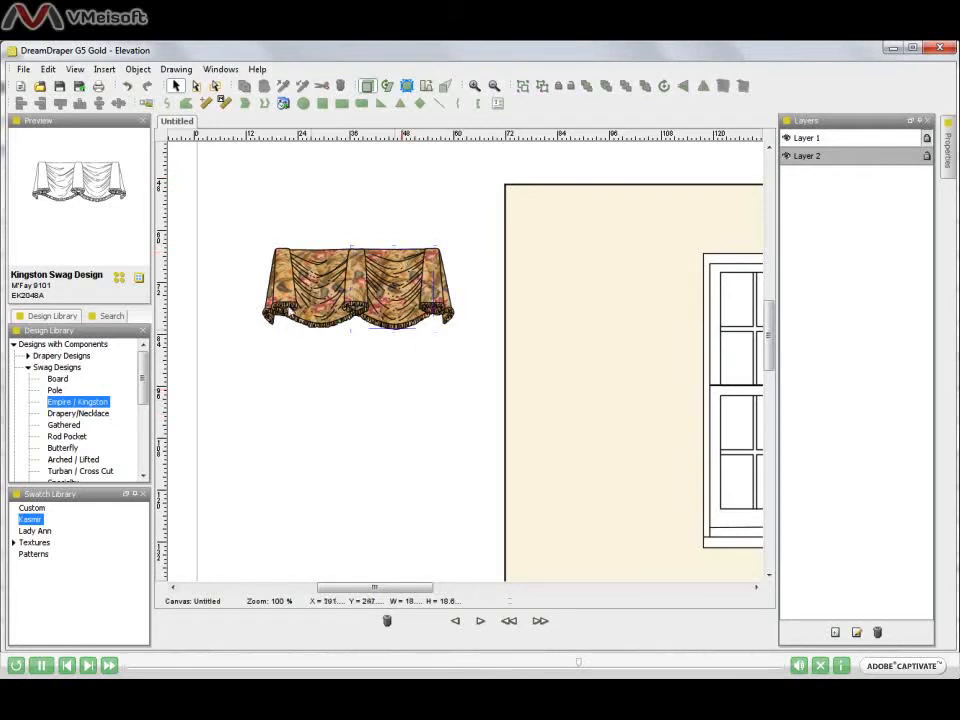
left_click_drag(227, 217, 467, 379)
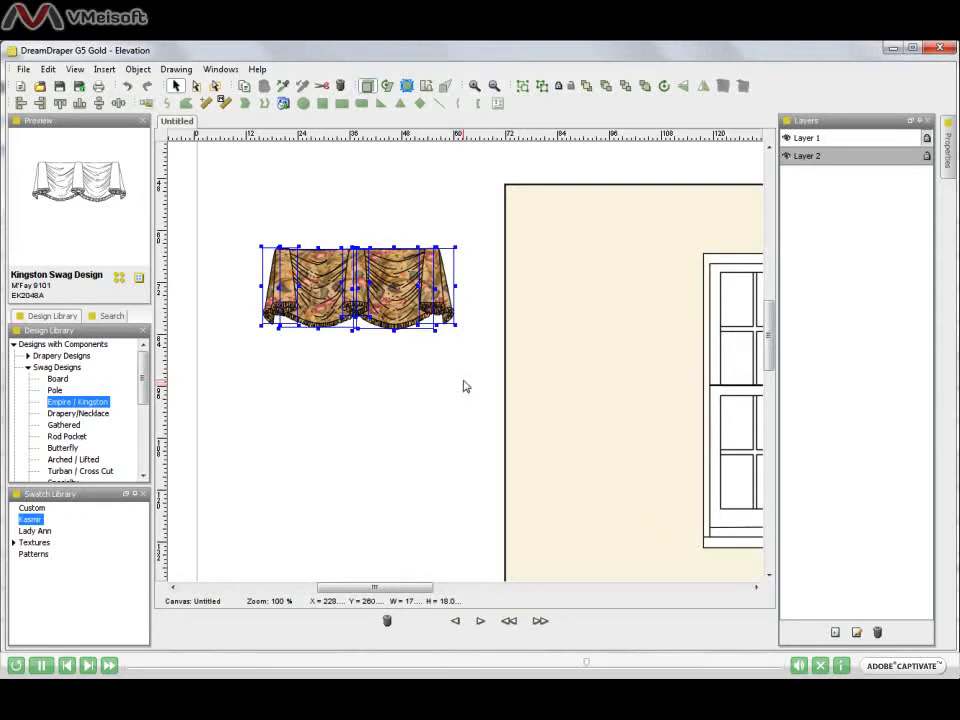
left_click(357, 369)
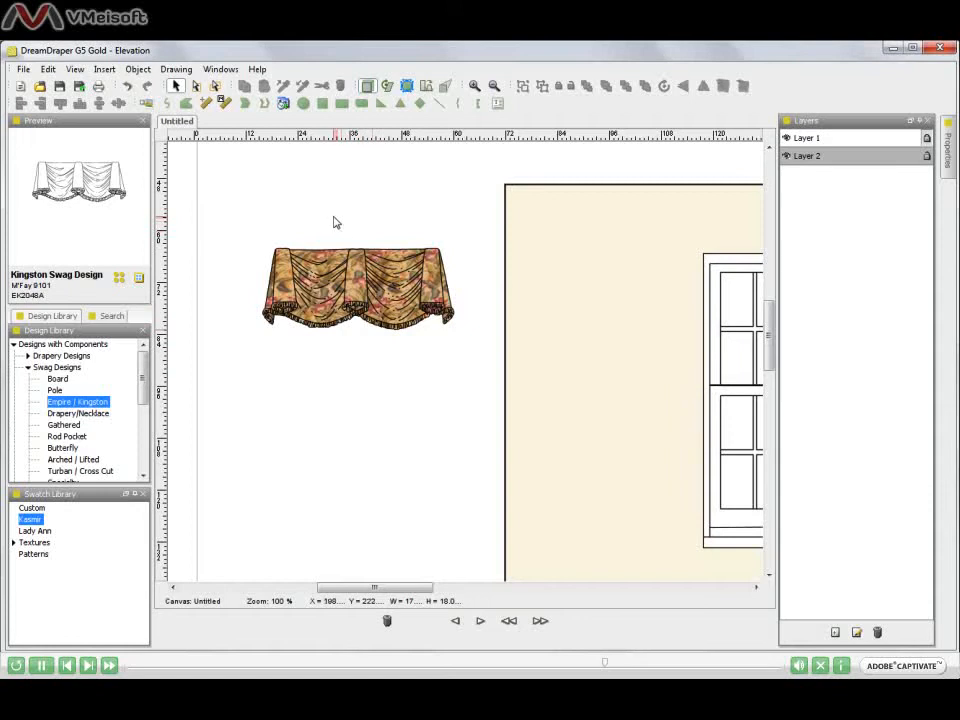
Duplicate the center horn, second swag and right end piece together, and align the copy with the valance's right end as a third swag
left_click_drag(334, 218, 476, 364)
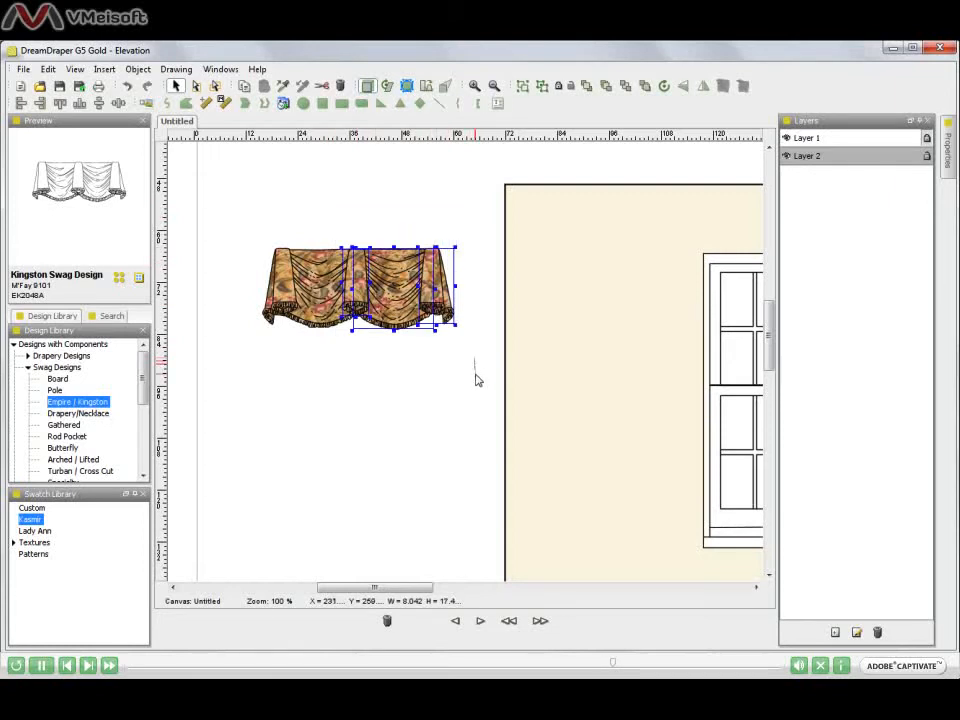
left_click(245, 87)
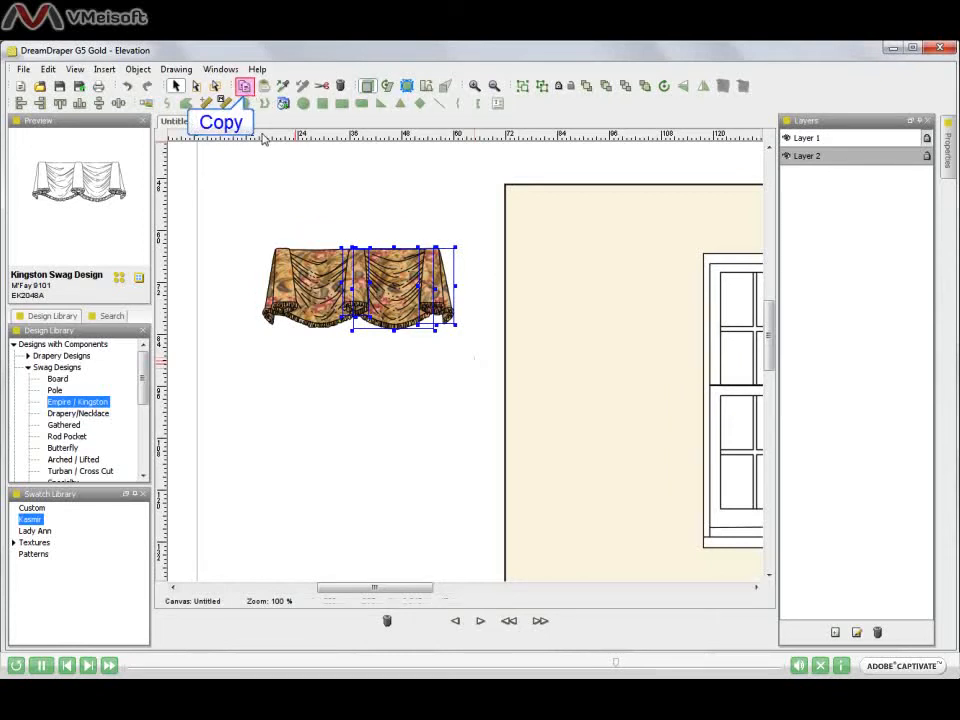
left_click(264, 87)
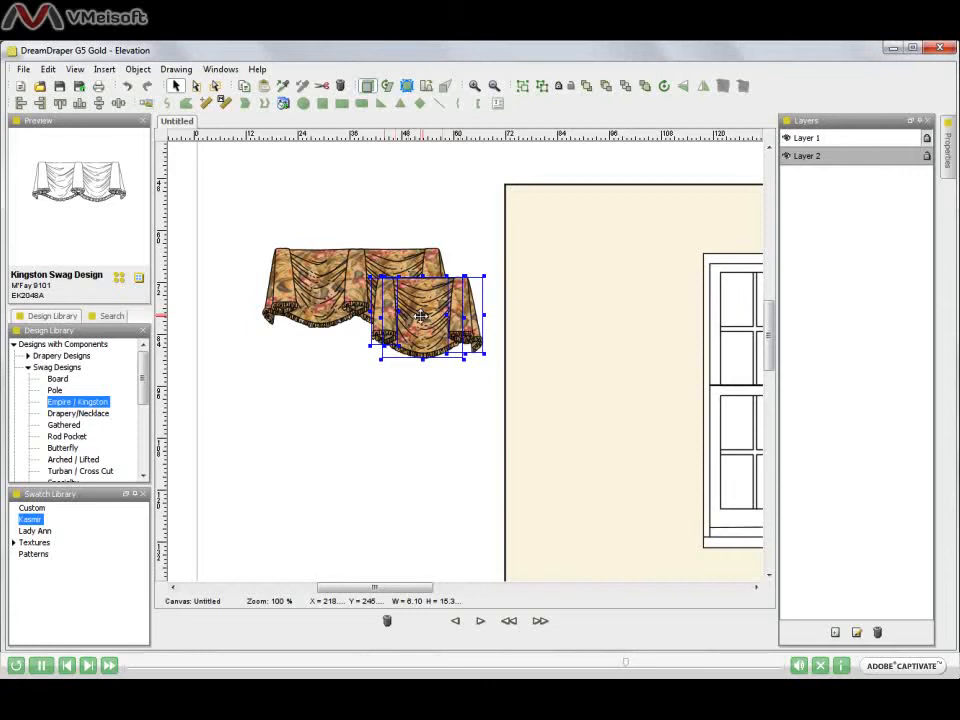
left_click_drag(422, 316, 469, 286)
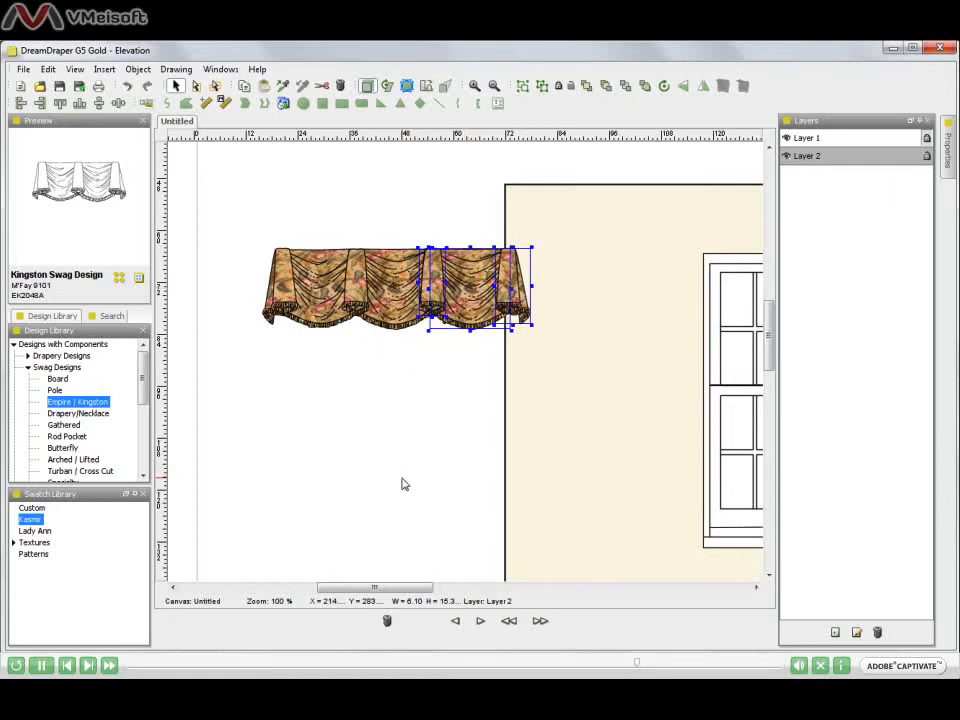
left_click(404, 484)
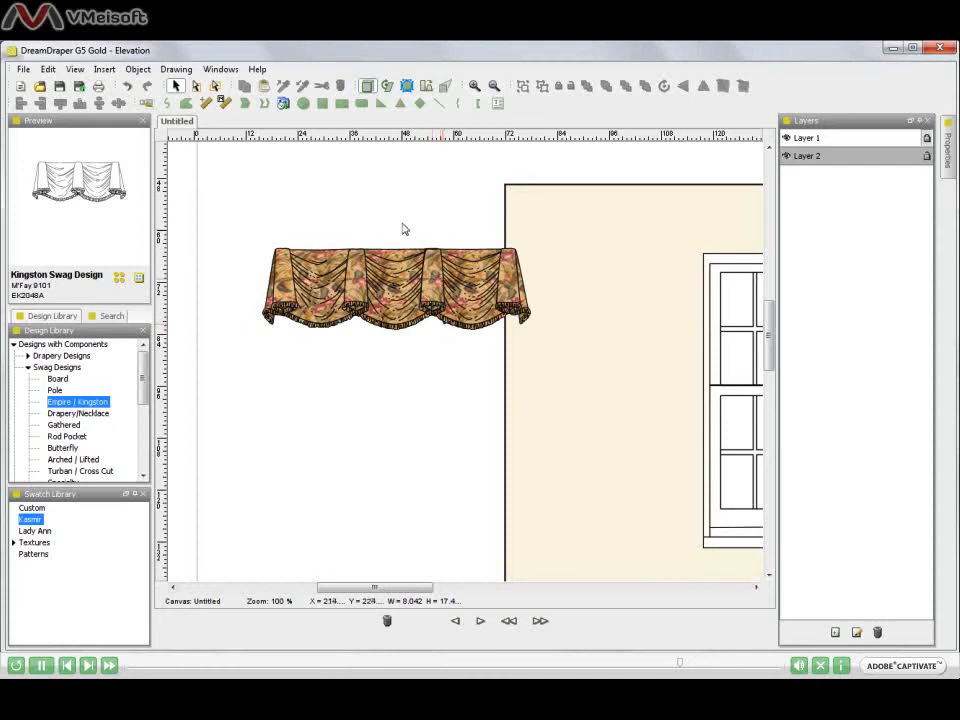
Select the leftover original end piece hidden between the second and third swags, nudge it down below the valance and delete it
left_click_drag(401, 217, 477, 378)
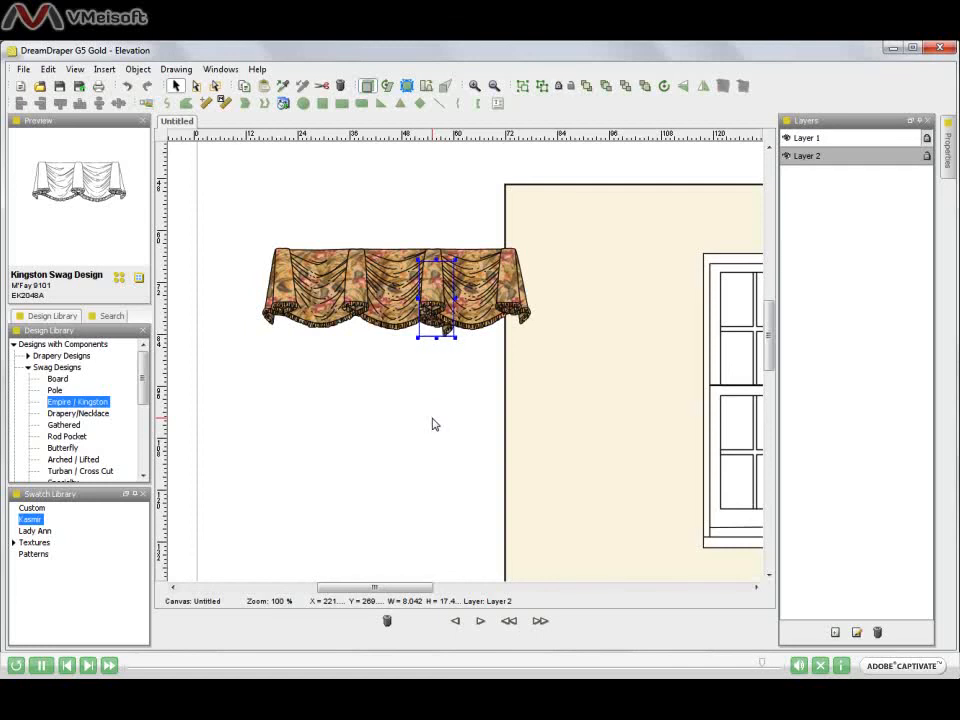
key("Down")
key("Down")
key("Down")
key("Down")
key("Down")
key("Down")
key("Down")
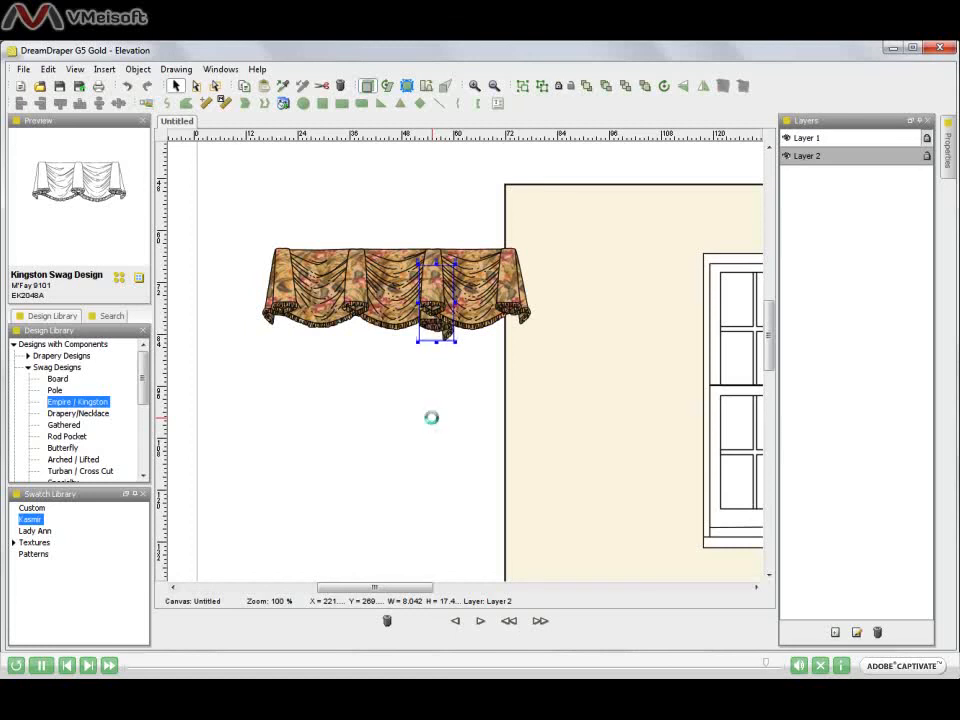
key("Down")
key("Down")
key("Down")
key("Down")
key("Down")
key("Down")
key("Down")
key("Down")
key("Delete")
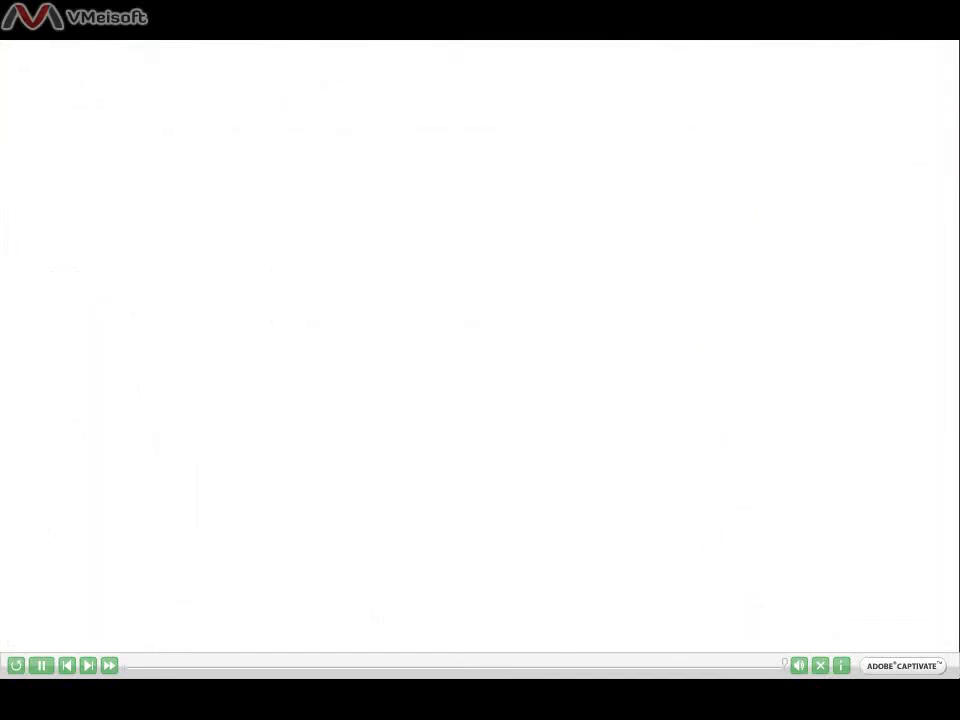